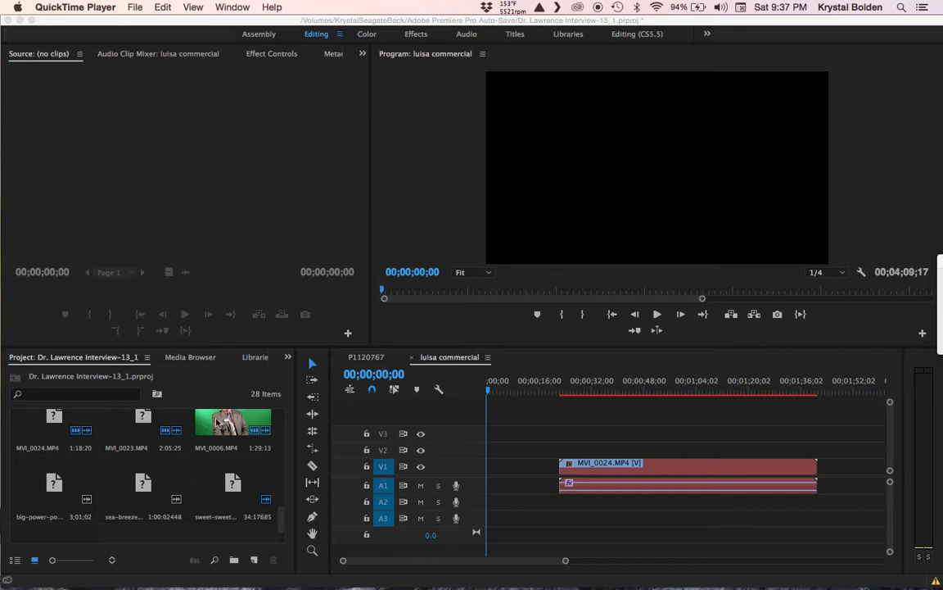
# Step: Switch from QuickTime Player to Premiere Pro's interview project
pyautogui.click(217, 422)
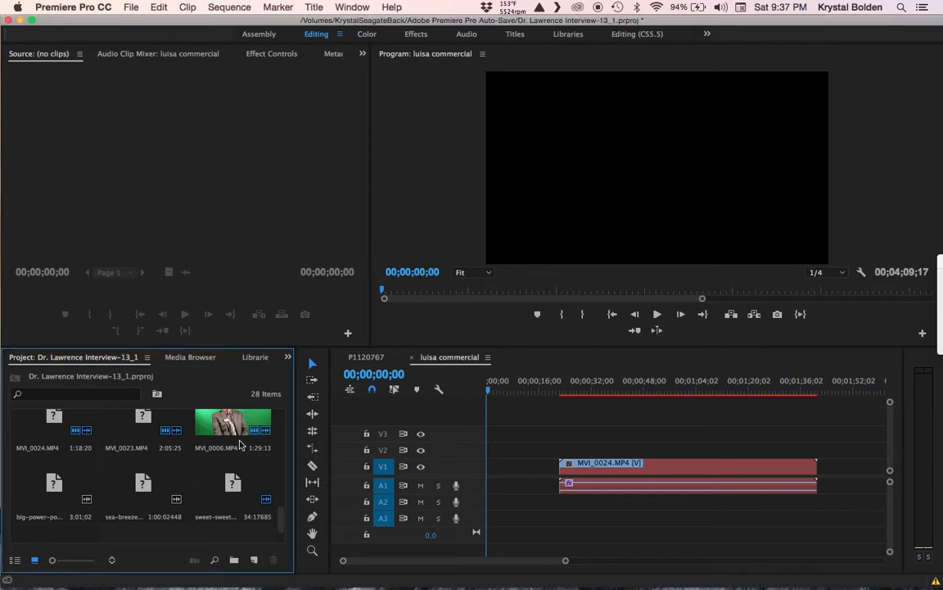
# Step: Preview MVI_0006.MP4 in the Source monitor, then build a new sequence from it
pyautogui.doubleClick(221, 427)
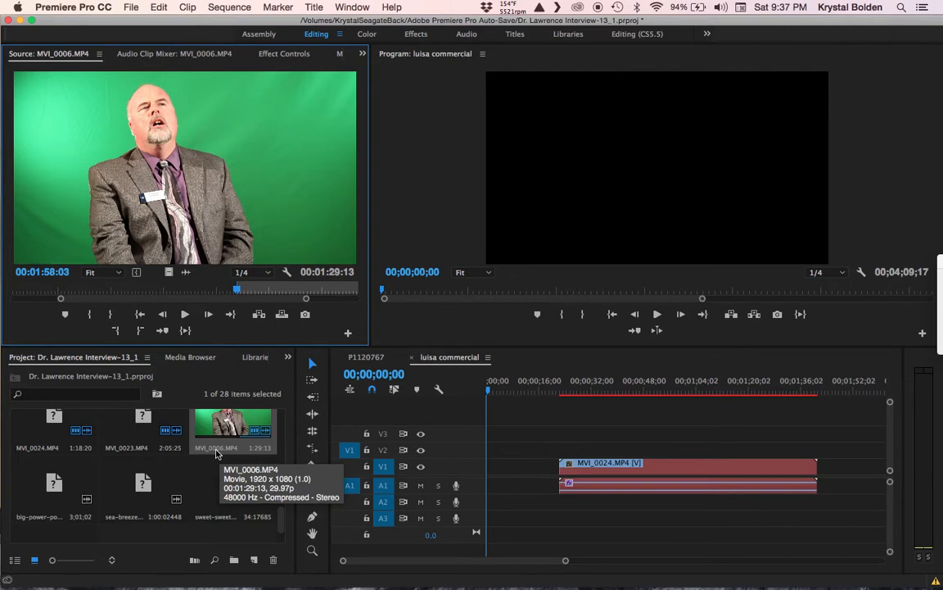
pyautogui.click(186, 315)
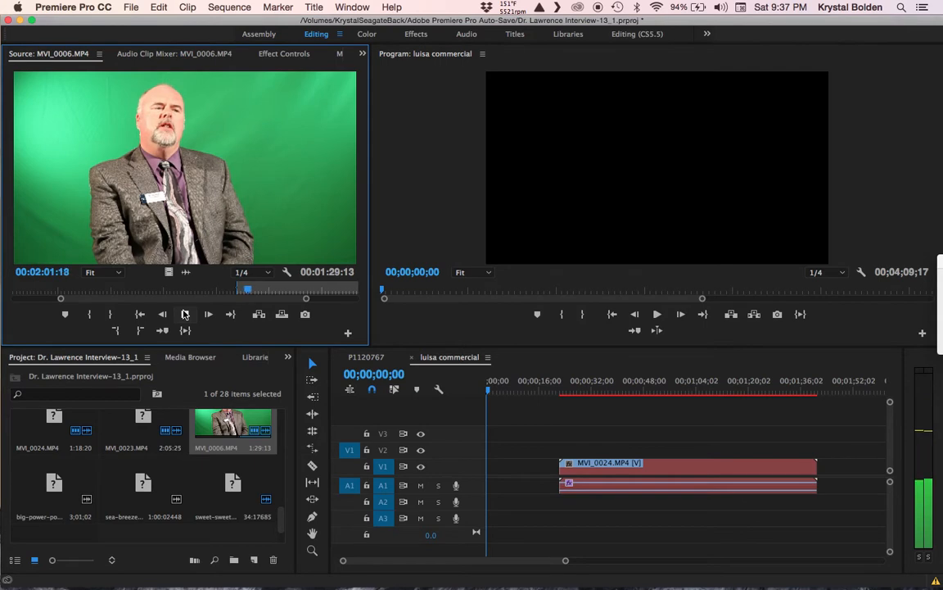
pyautogui.click(185, 314)
pyautogui.moveTo(229, 423); pyautogui.dragTo(265, 555)
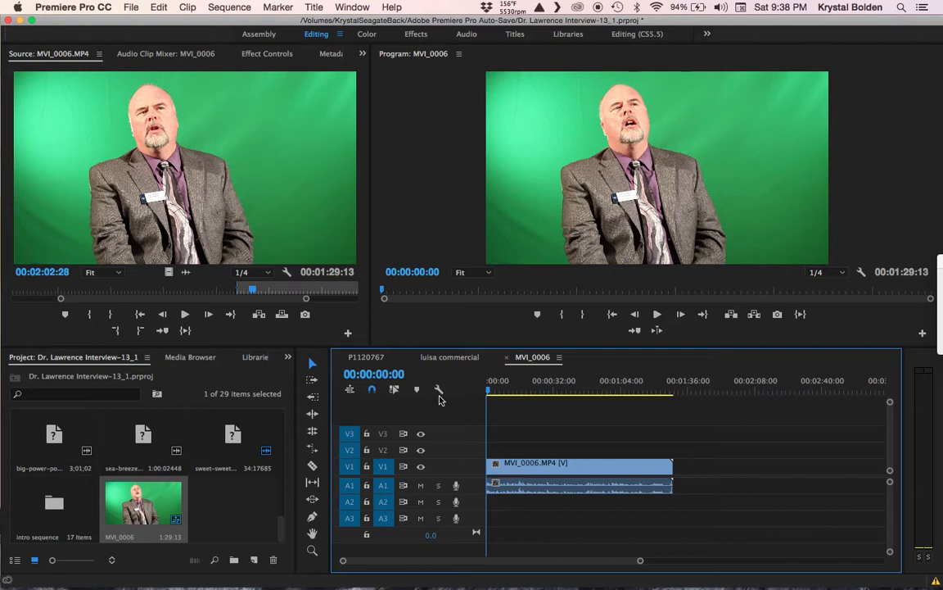
# Step: Move the MVI_0006 video clip from V1 up to track V2
pyautogui.click(526, 467)
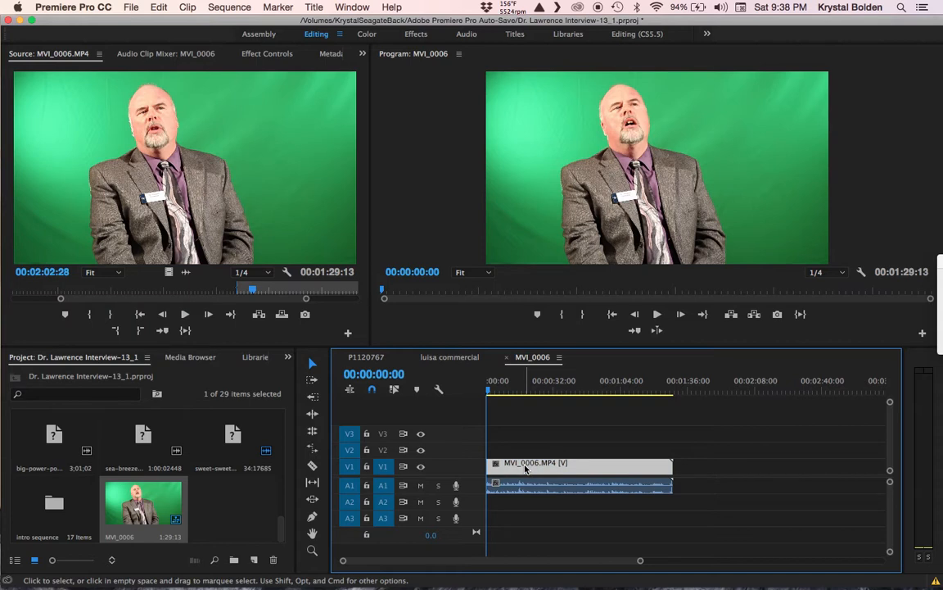
pyautogui.moveTo(526, 467); pyautogui.dragTo(525, 458)
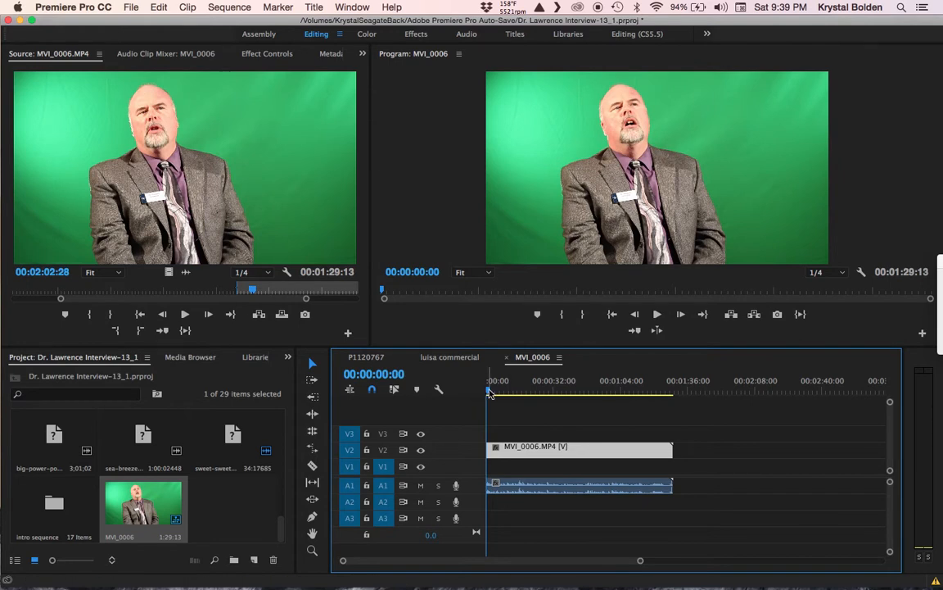
pyautogui.moveTo(489, 393); pyautogui.dragTo(491, 391)
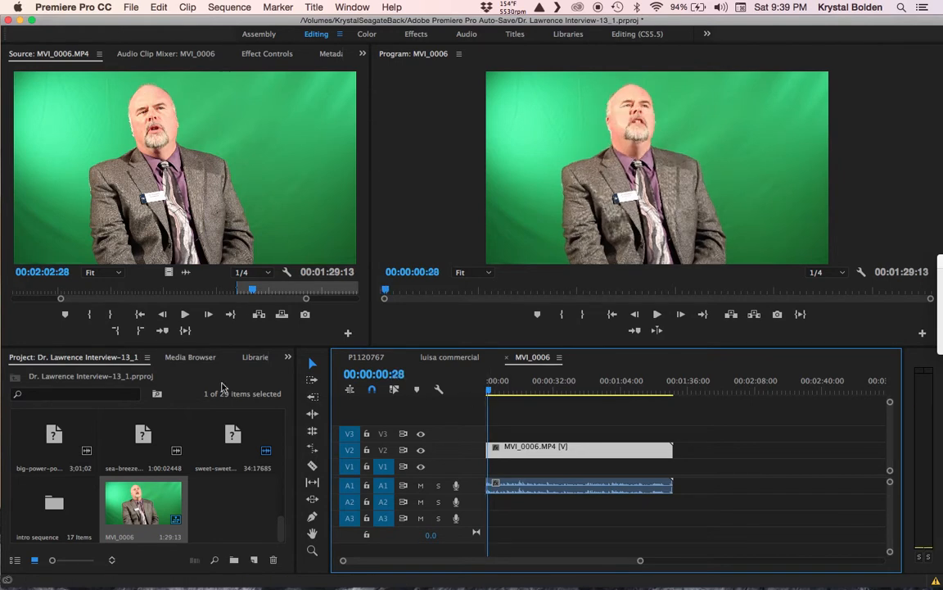
# Step: Bring up the Effects panel and expand Video Effects > Keying
pyautogui.click(287, 357)
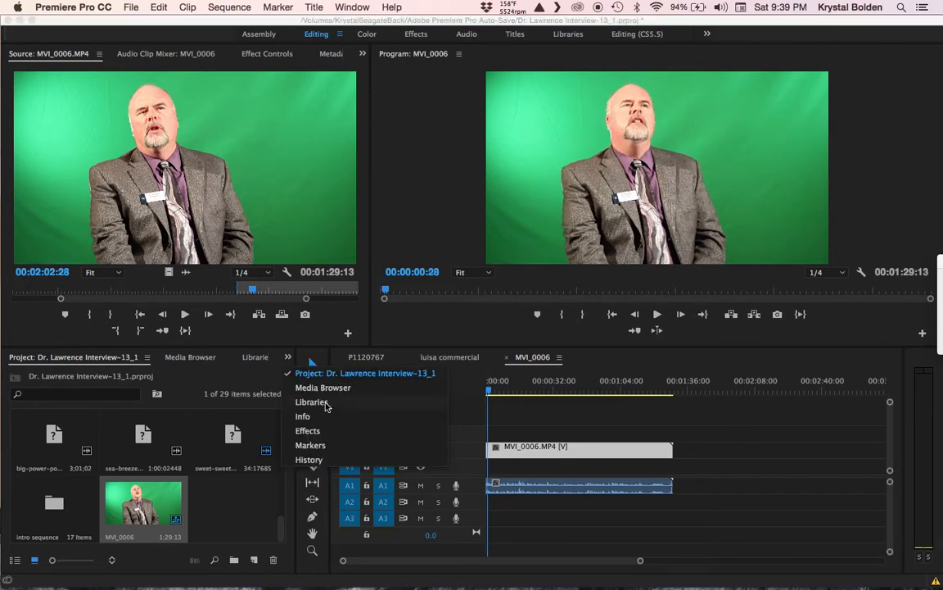
pyautogui.click(313, 431)
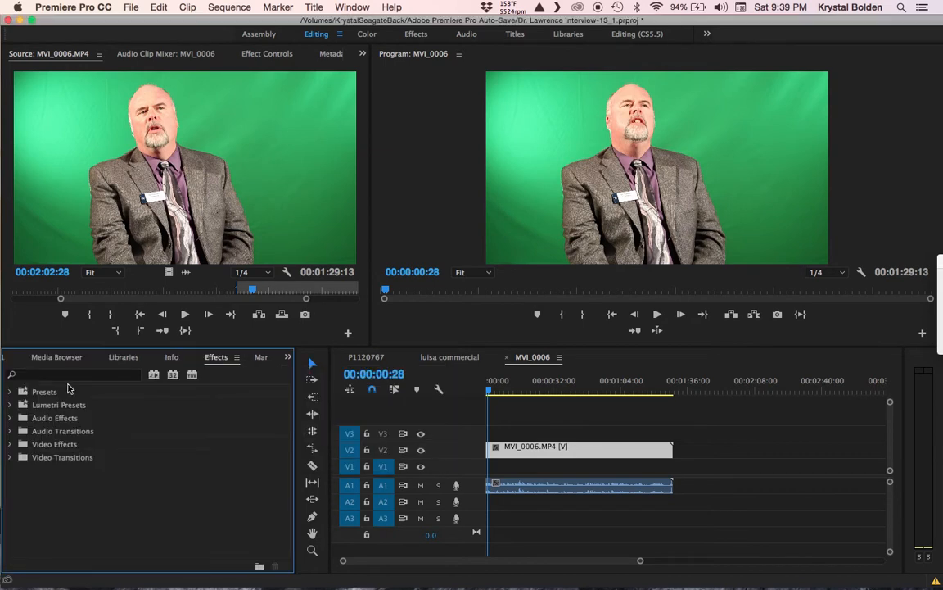
pyautogui.click(73, 378)
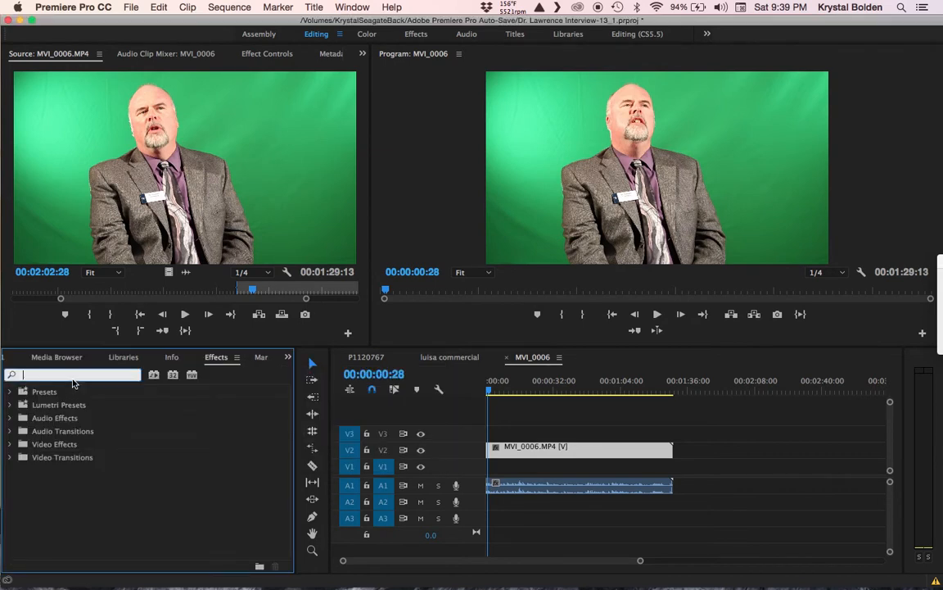
pyautogui.click(9, 444)
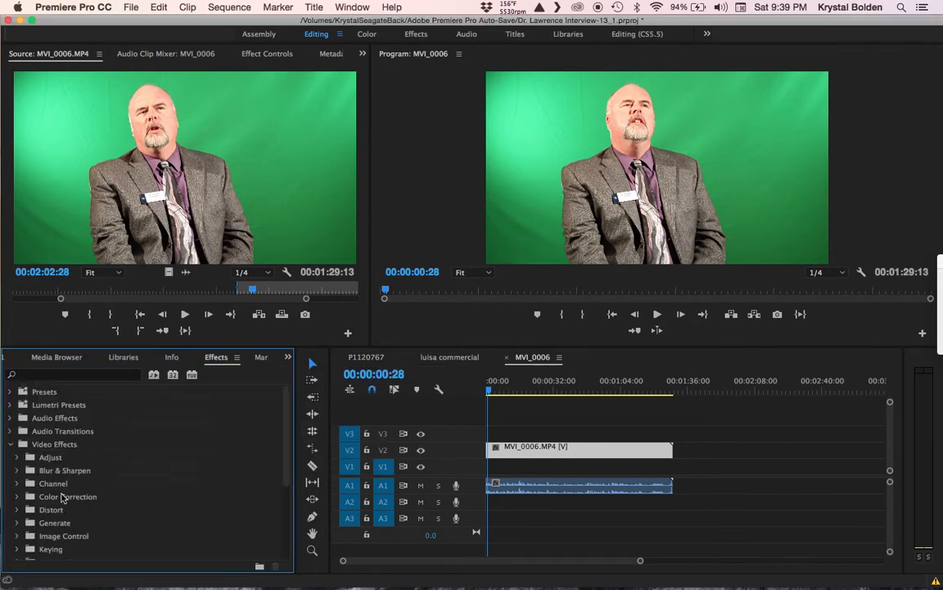
pyautogui.scroll(-1, 60, 497)
pyautogui.click(16, 509)
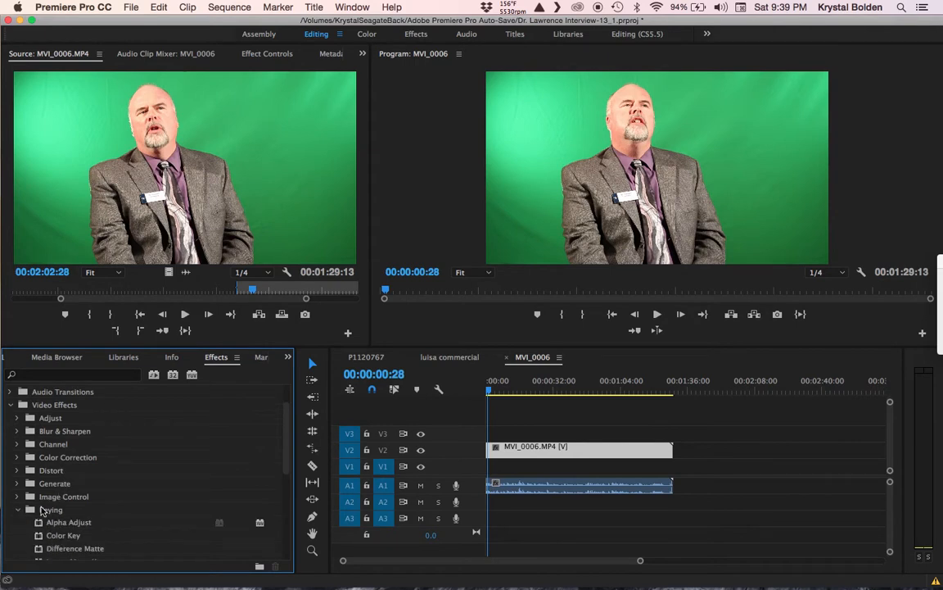
pyautogui.scroll(-4, 66, 557)
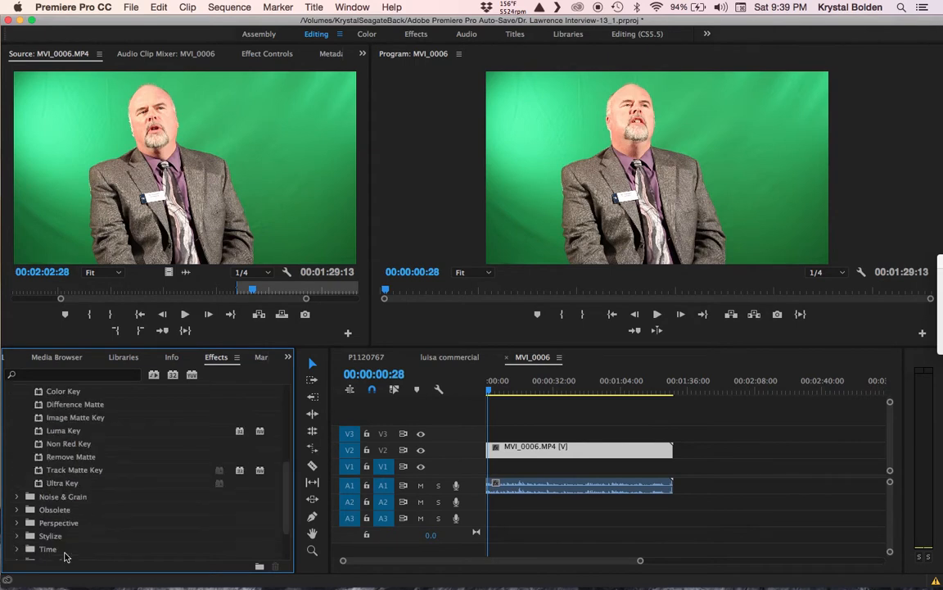
# Step: Search the effects list for 'ultra' to find Ultra Key
pyautogui.click(59, 377)
pyautogui.write('ulr')
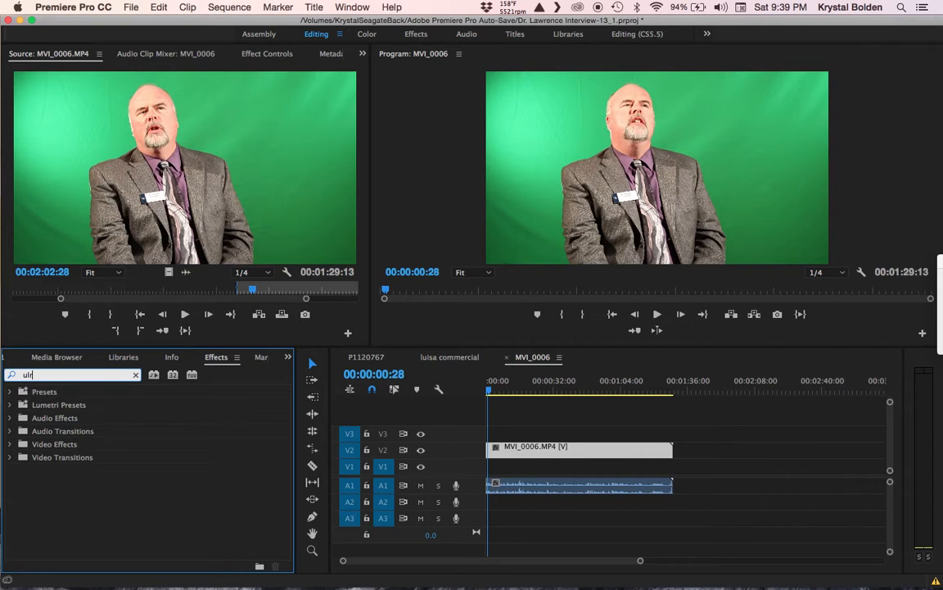
pyautogui.write('a')
pyautogui.press('BackSpace')
pyautogui.press('BackSpace')
pyautogui.write('tra')
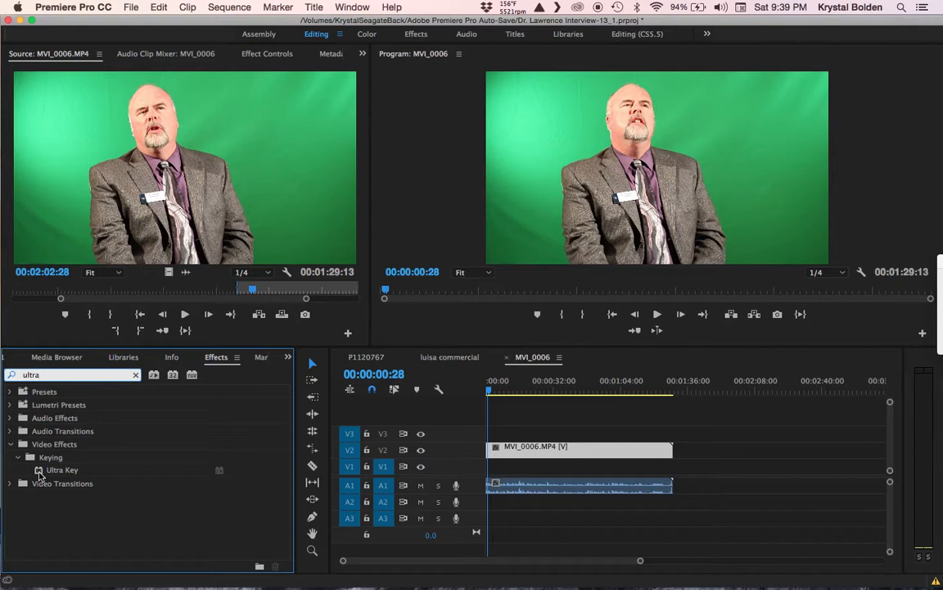
# Step: Apply Ultra Key to the V2 interview clip and show its Effect Controls
pyautogui.moveTo(40, 475); pyautogui.dragTo(504, 452)
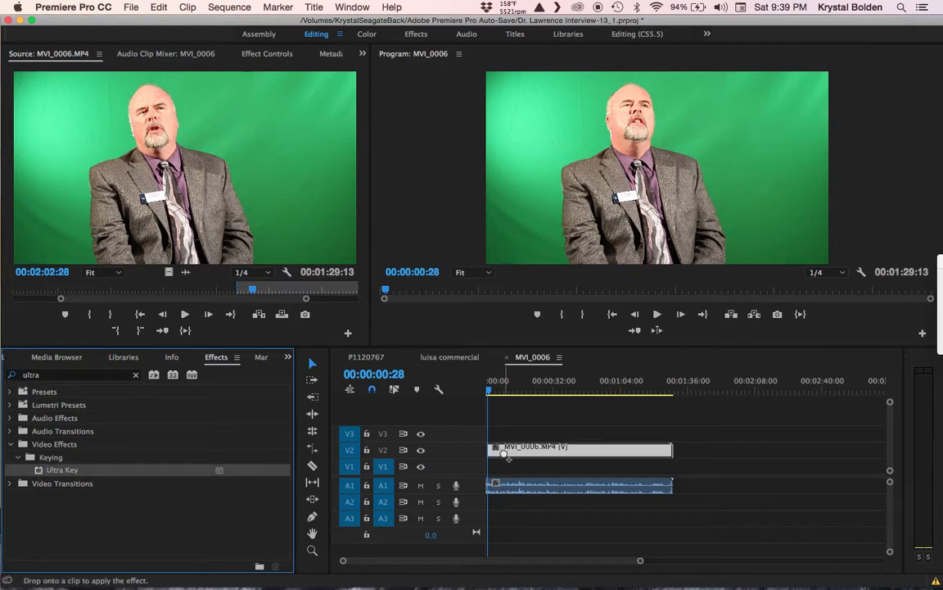
pyautogui.moveTo(504, 453); pyautogui.dragTo(504, 454)
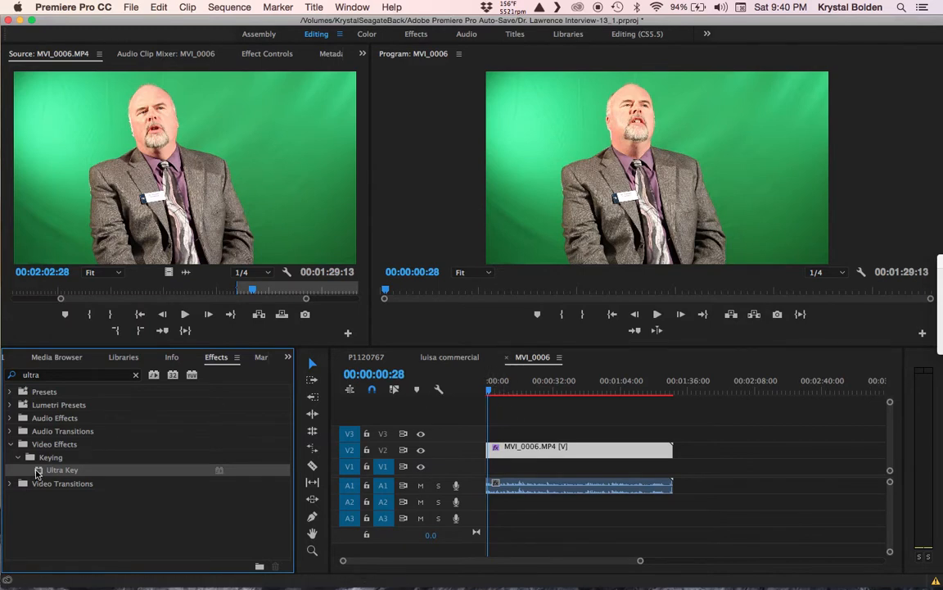
pyautogui.moveTo(42, 472); pyautogui.dragTo(505, 456)
pyautogui.click(267, 54)
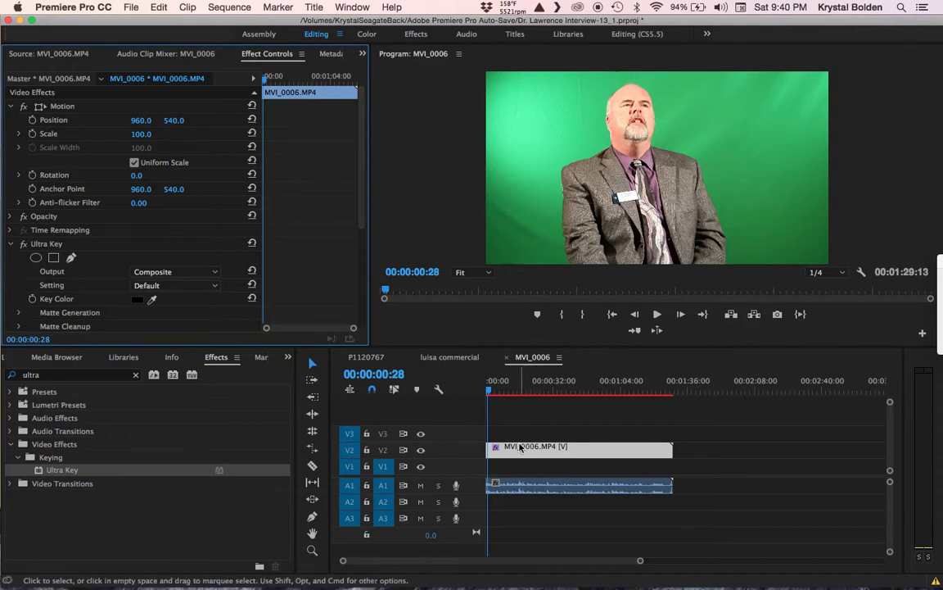
# Step: Delete the second, duplicate Ultra Key entry in Effect Controls
pyautogui.moveTo(361, 140); pyautogui.dragTo(368, 187)
pyautogui.click(58, 285)
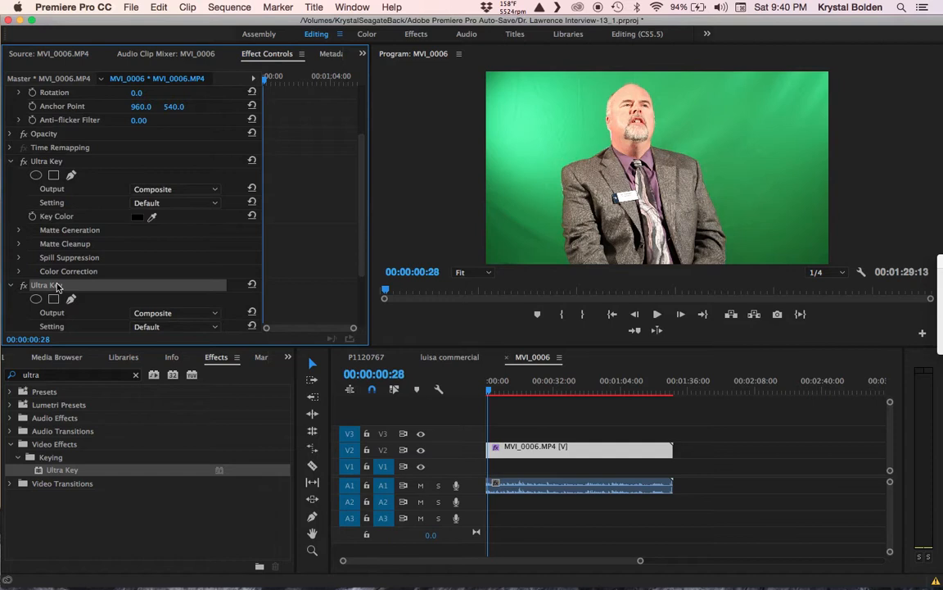
pyautogui.press('Delete')
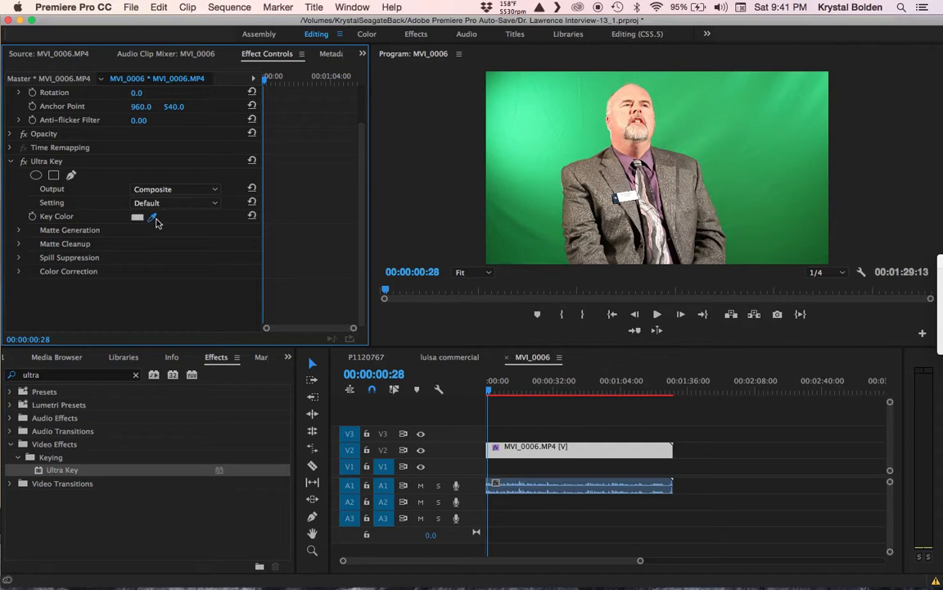
# Step: Sample the green backdrop in the Program monitor as Ultra Key's Key Color
pyautogui.click(152, 216)
pyautogui.click(762, 141)
pyautogui.click(721, 194)
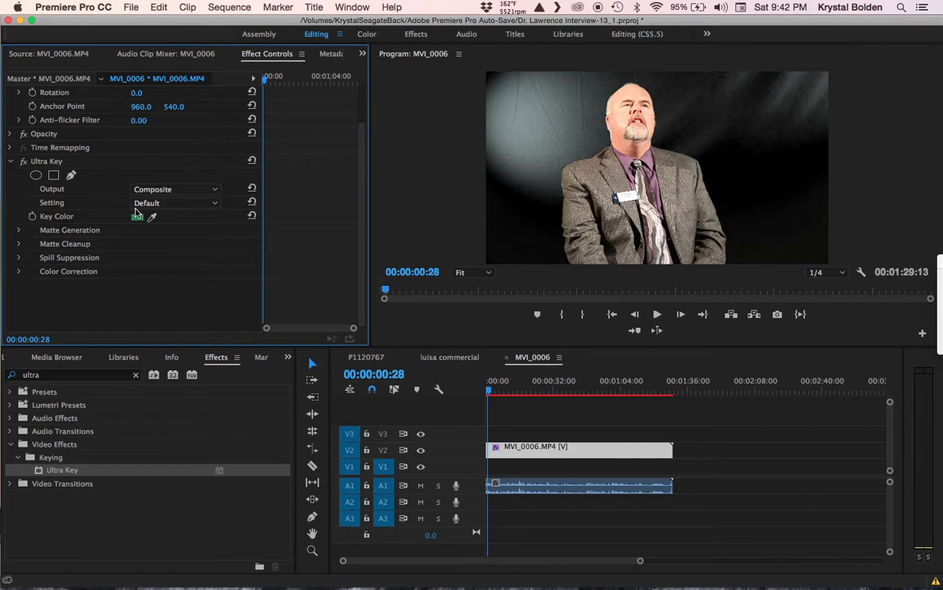
pyautogui.click(20, 230)
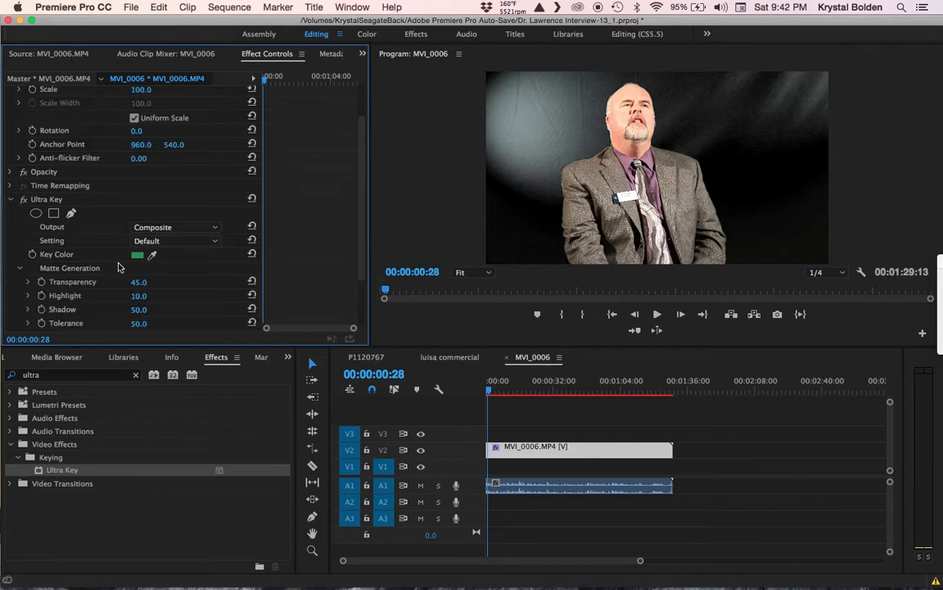
pyautogui.scroll(-1, 115, 254)
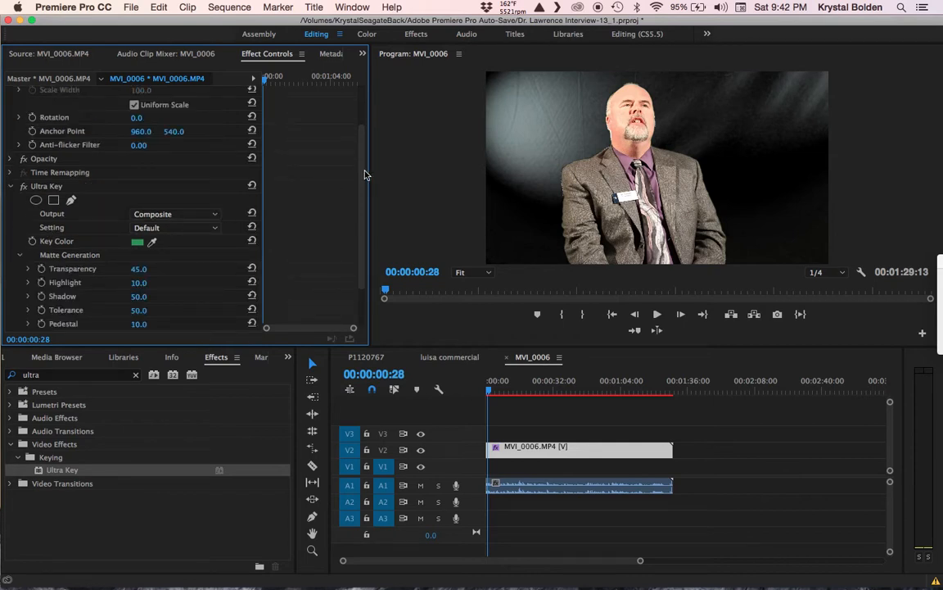
pyautogui.scroll(4, 360, 184)
pyautogui.scroll(-5, 363, 189)
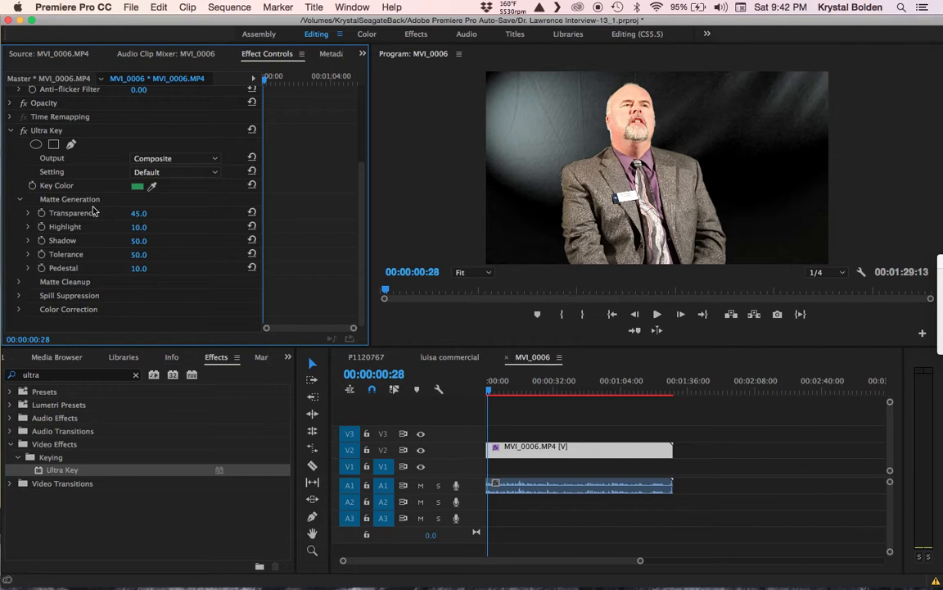
pyautogui.click(21, 286)
pyautogui.moveTo(362, 204); pyautogui.dragTo(363, 251)
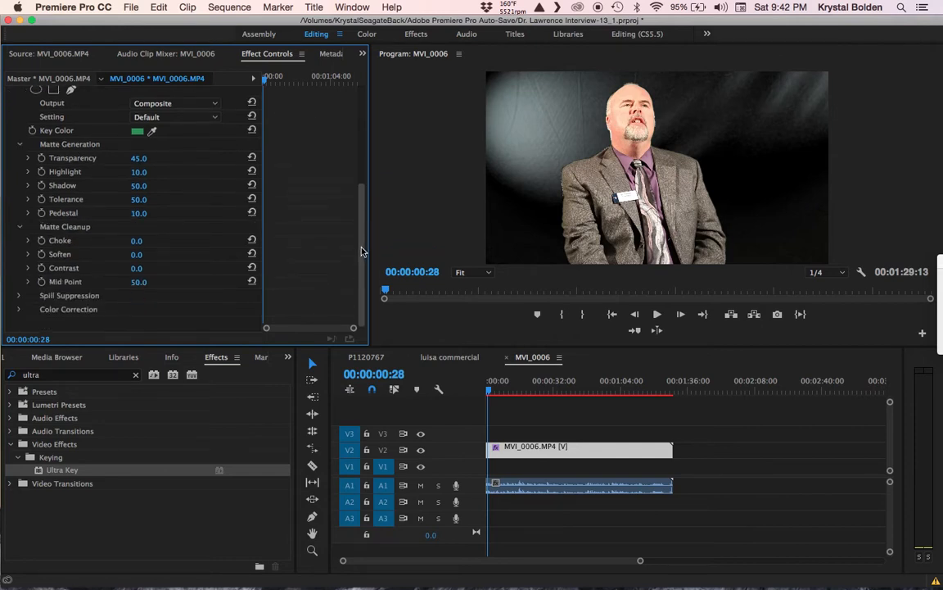
pyautogui.click(21, 298)
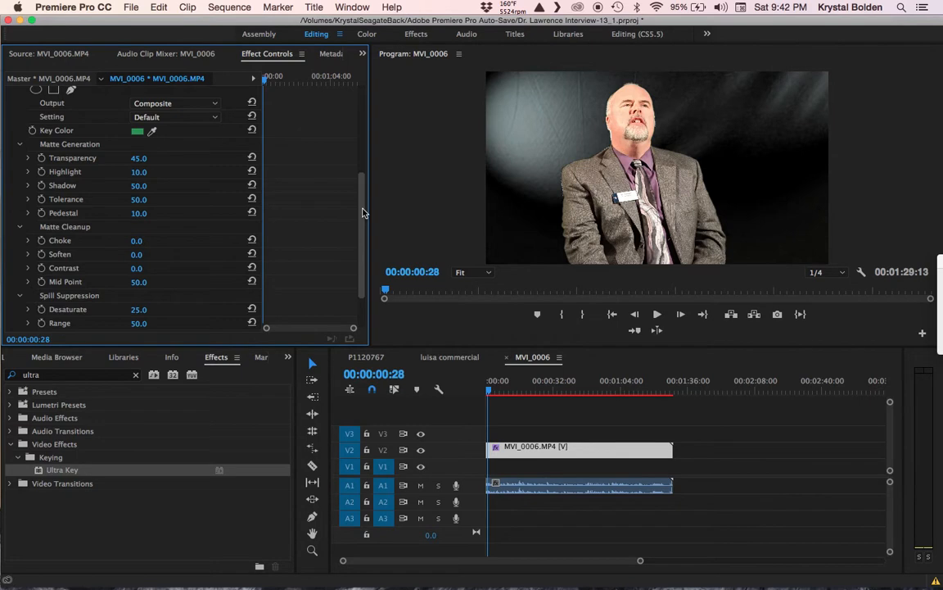
pyautogui.moveTo(361, 217); pyautogui.dragTo(363, 253)
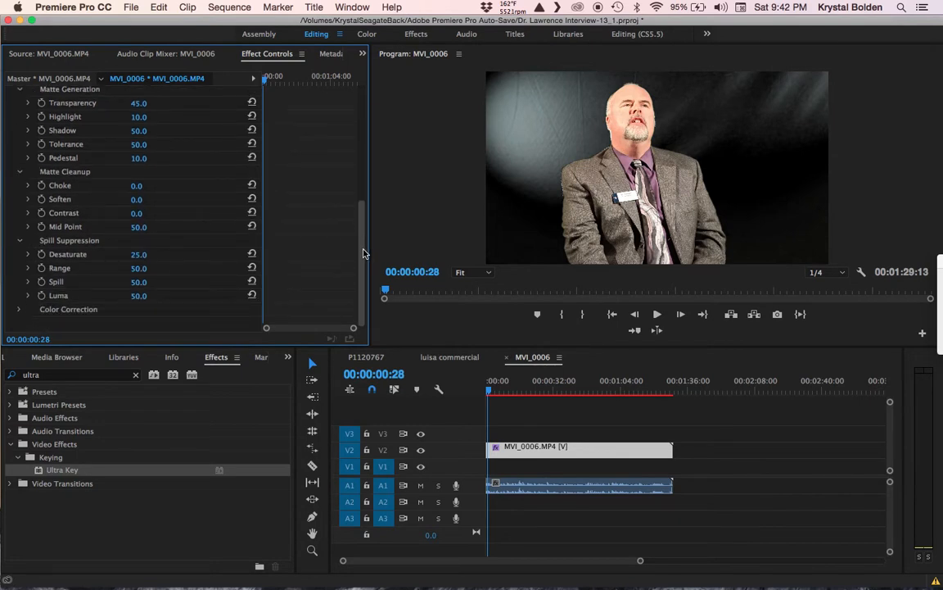
pyautogui.moveTo(364, 248); pyautogui.dragTo(363, 196)
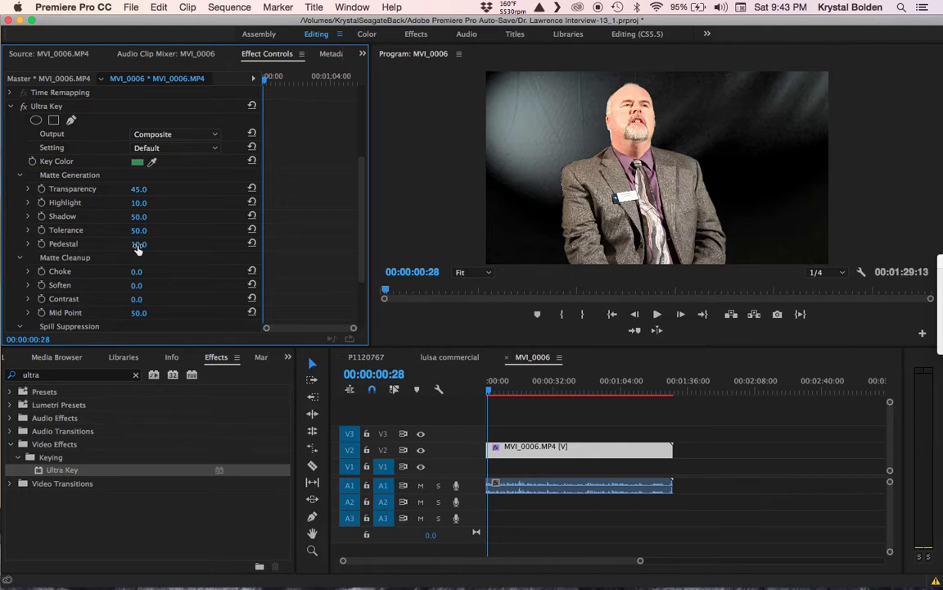
# Step: Set Ultra Key Pedestal to 100 and Highlight to 3
pyautogui.moveTo(138, 249); pyautogui.dragTo(212, 243)
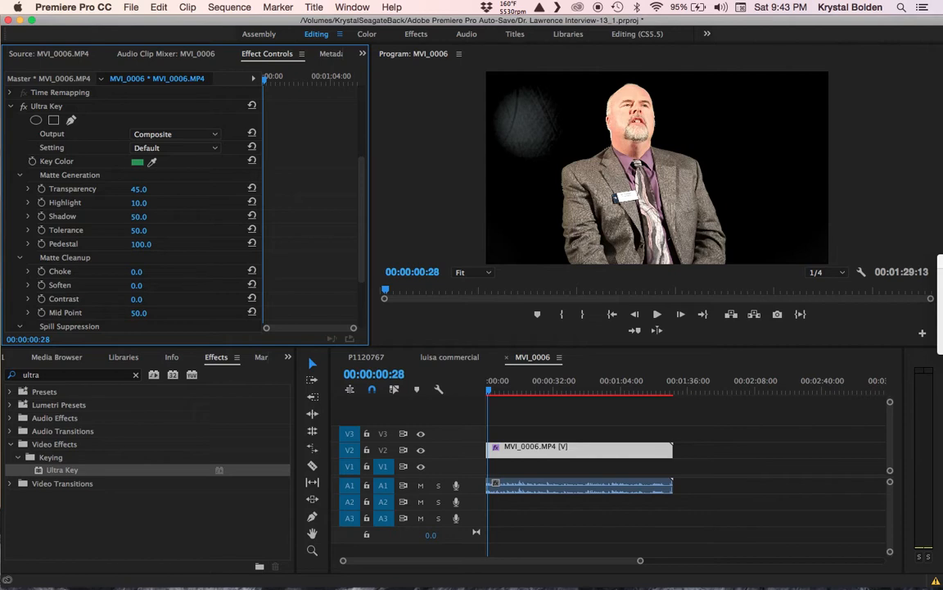
pyautogui.moveTo(212, 243); pyautogui.dragTo(214, 243)
pyautogui.moveTo(138, 205); pyautogui.dragTo(133, 202)
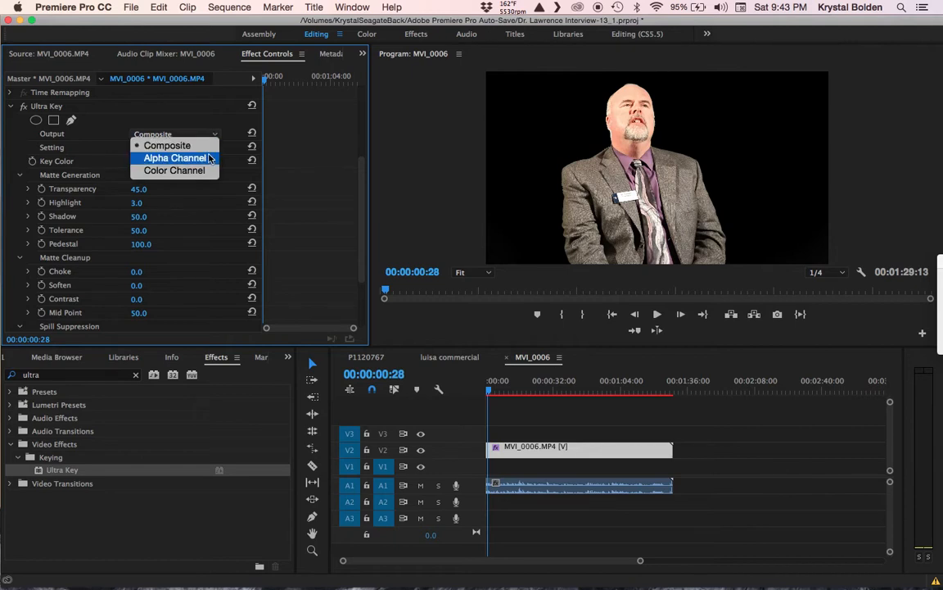
# Step: Switch the Ultra Key Output to Alpha Channel
pyautogui.click(209, 158)
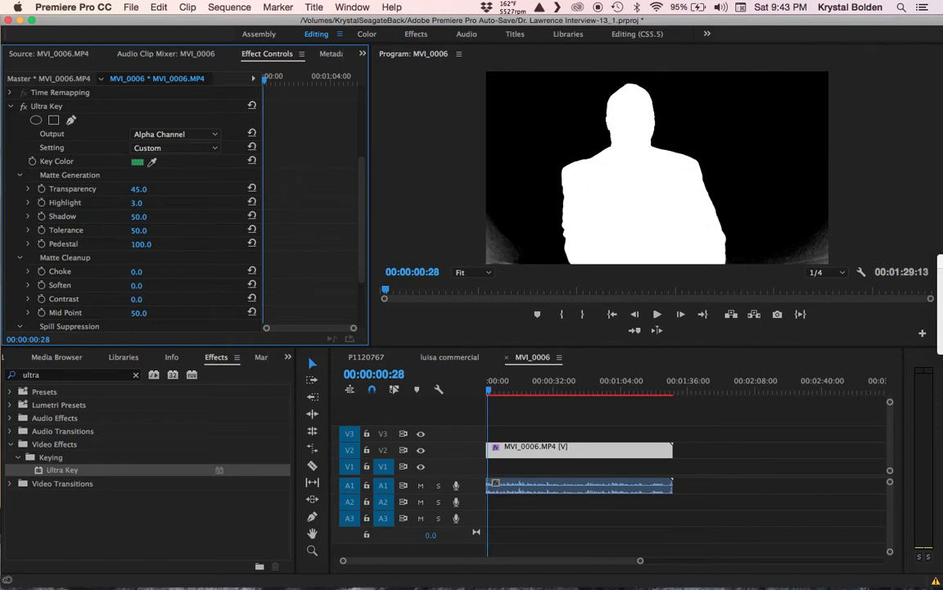
# Step: Set Matte Cleanup Soften to 17 and Contrast to 100
pyautogui.moveTo(143, 285); pyautogui.dragTo(155, 285)
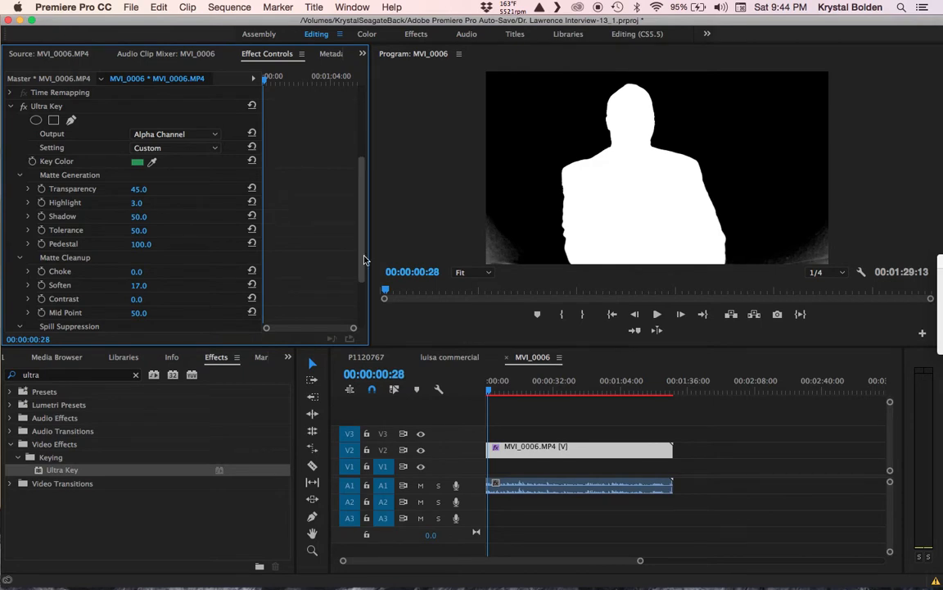
pyautogui.moveTo(362, 244); pyautogui.dragTo(365, 276)
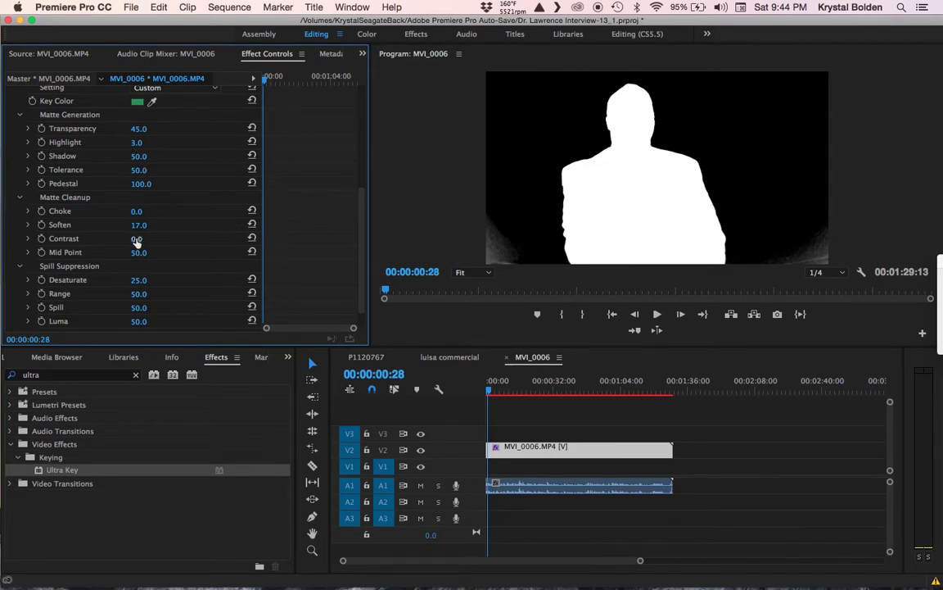
pyautogui.moveTo(136, 240); pyautogui.dragTo(176, 239)
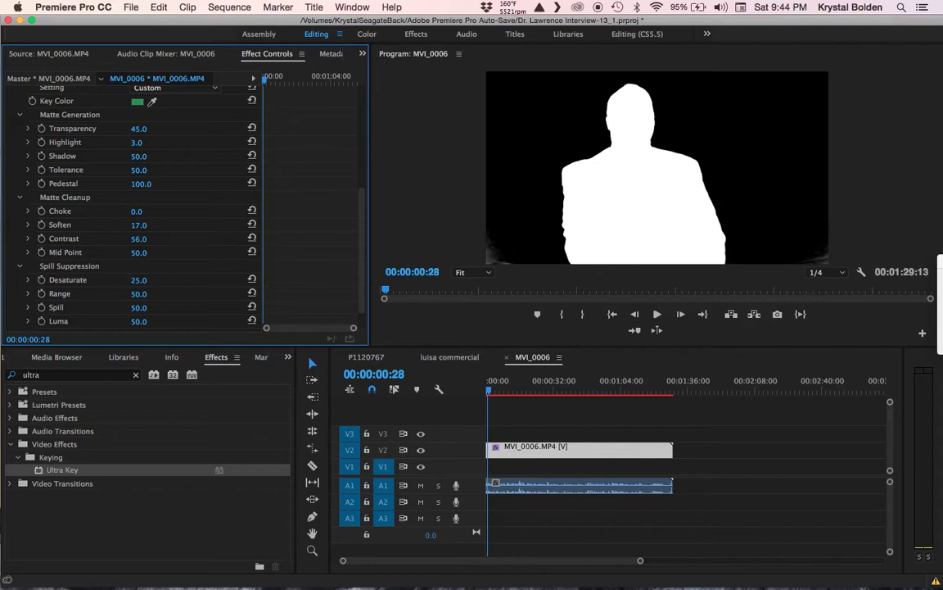
pyautogui.moveTo(188, 239); pyautogui.dragTo(213, 240)
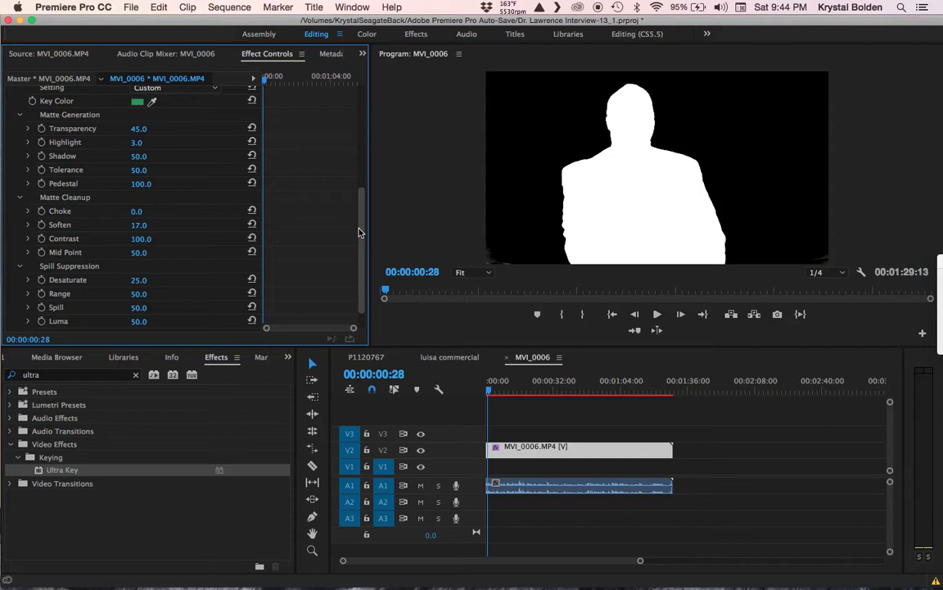
pyautogui.moveTo(358, 233); pyautogui.dragTo(335, 166)
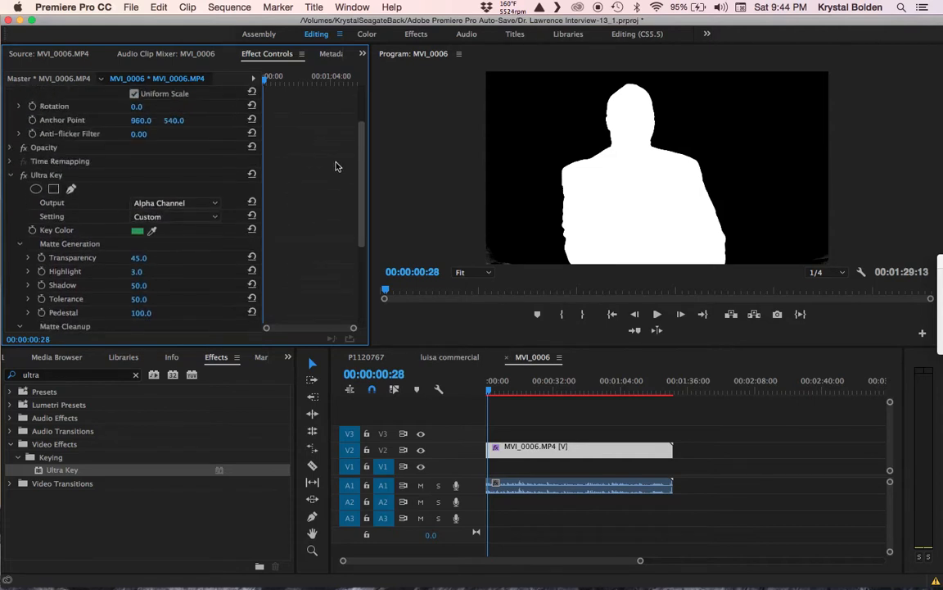
# Step: Return the key Output to Composite and bring up the Source Monitor and Project panels
pyautogui.click(197, 207)
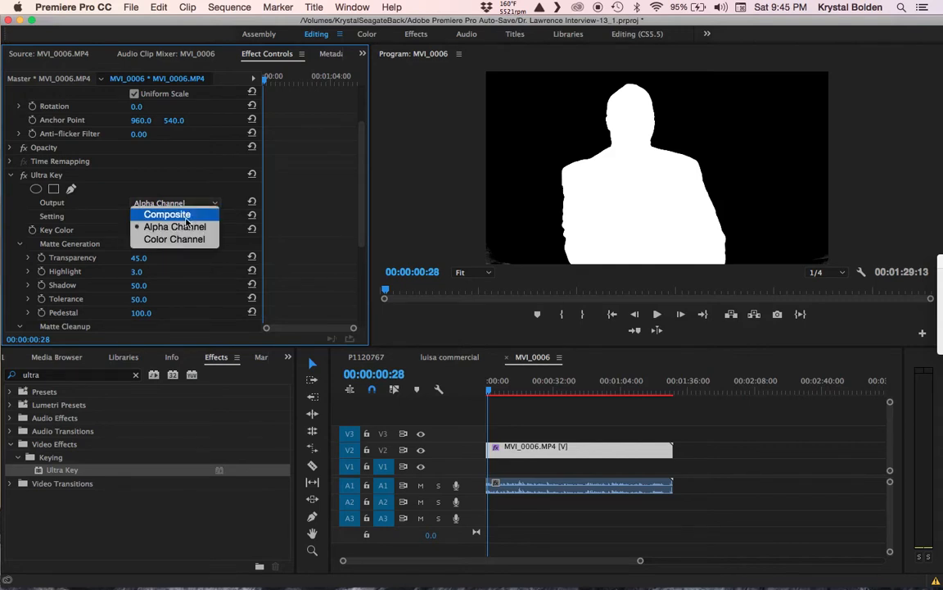
pyautogui.click(185, 224)
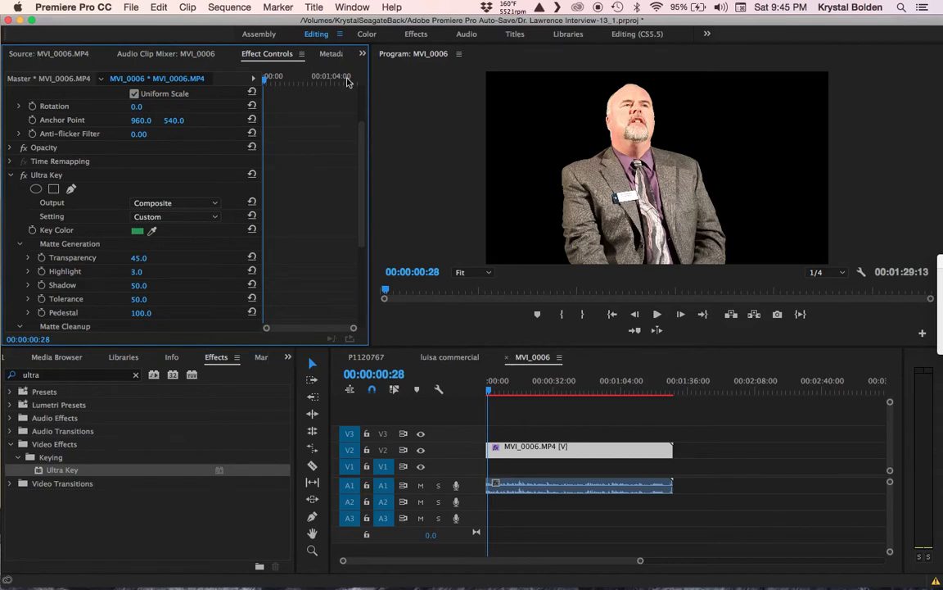
pyautogui.click(362, 54)
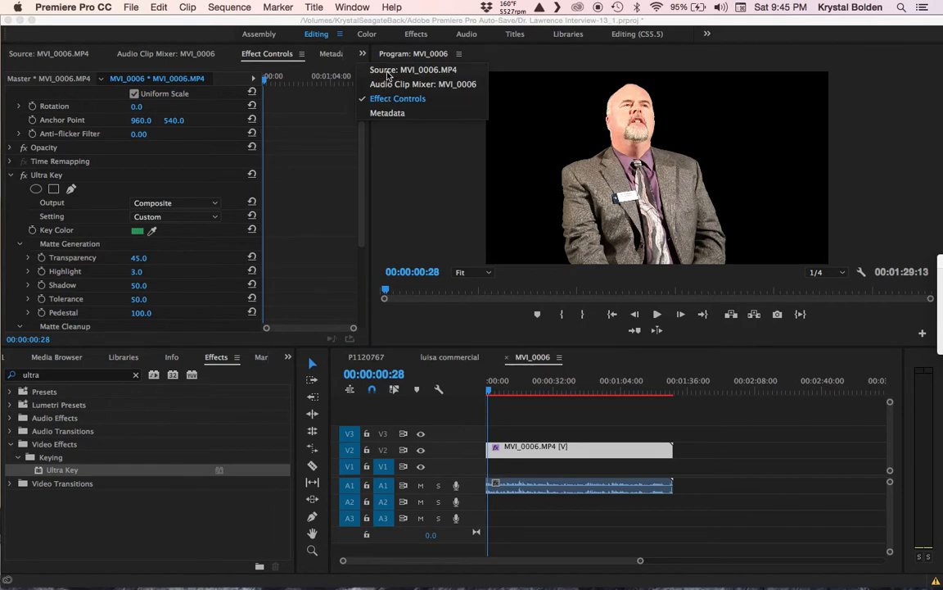
pyautogui.click(387, 72)
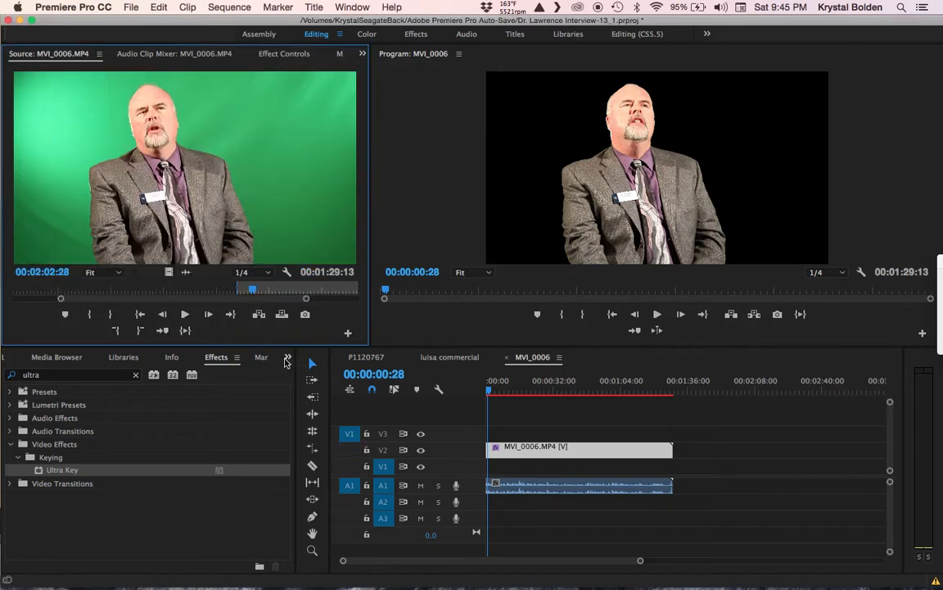
pyautogui.click(287, 357)
pyautogui.click(312, 373)
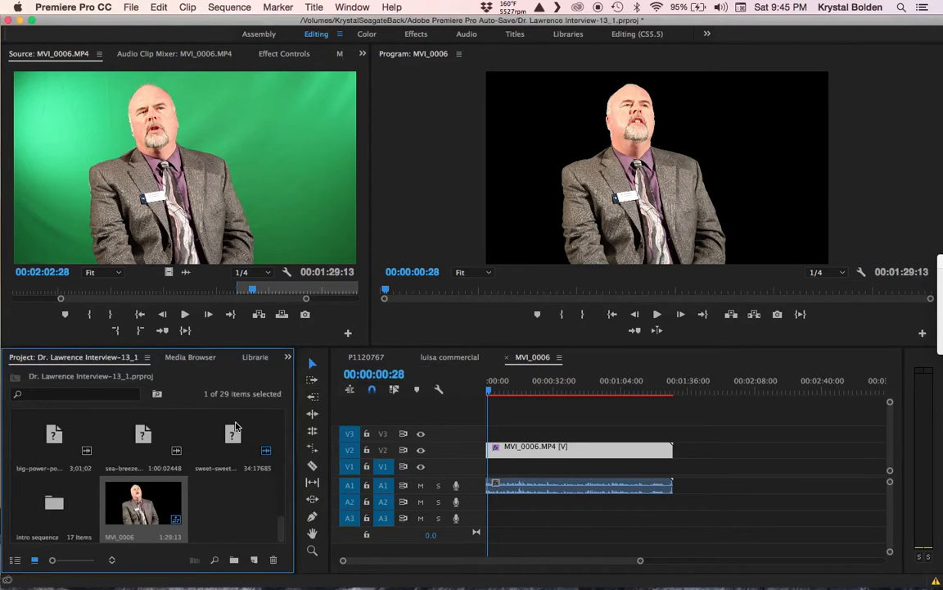
# Step: Place radial-gradient-reversed.jpg on V1 and trim it to span the whole MVI_0006 interview
pyautogui.moveTo(283, 531); pyautogui.dragTo(284, 479)
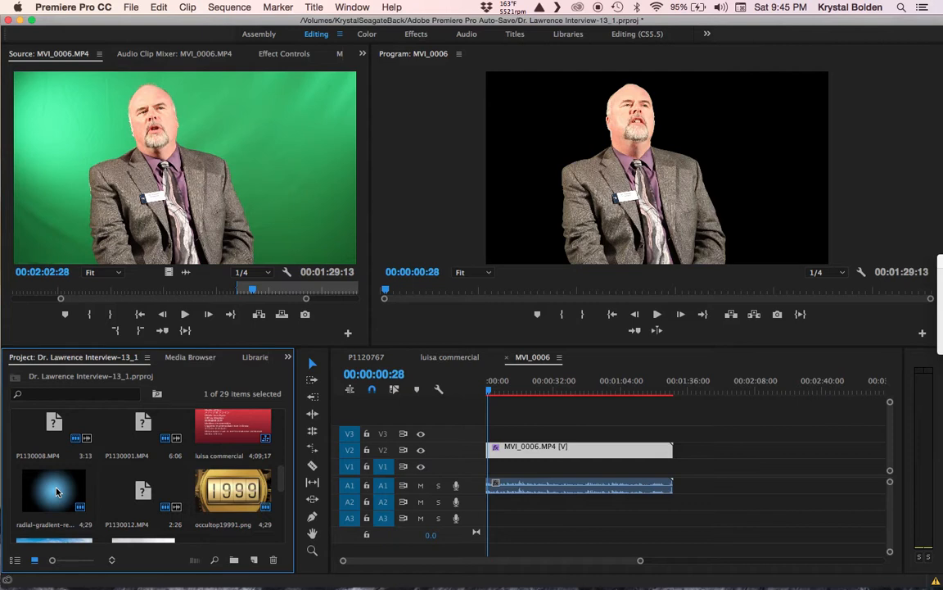
pyautogui.moveTo(50, 439); pyautogui.dragTo(570, 468)
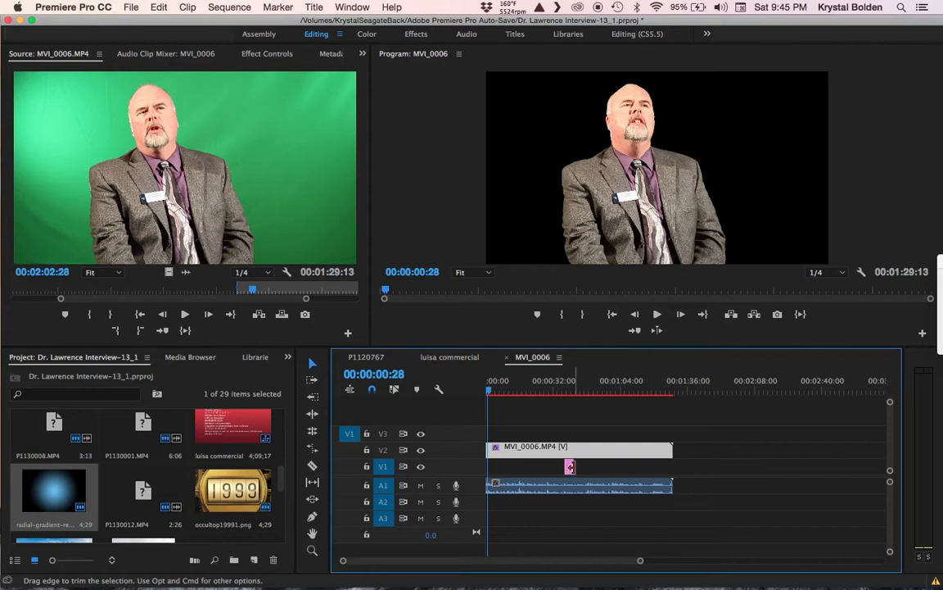
pyautogui.moveTo(564, 390); pyautogui.dragTo(570, 390)
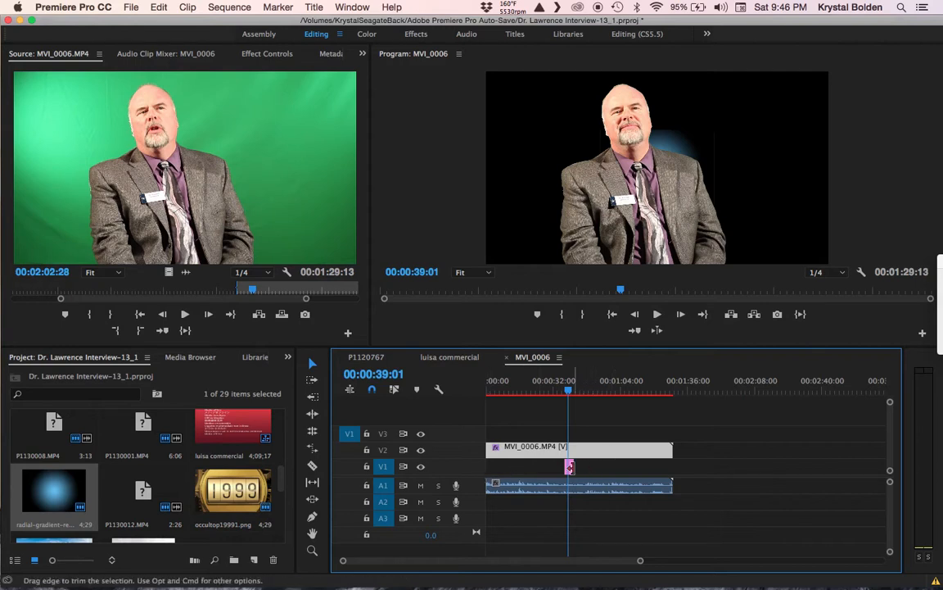
pyautogui.moveTo(571, 467); pyautogui.dragTo(649, 466)
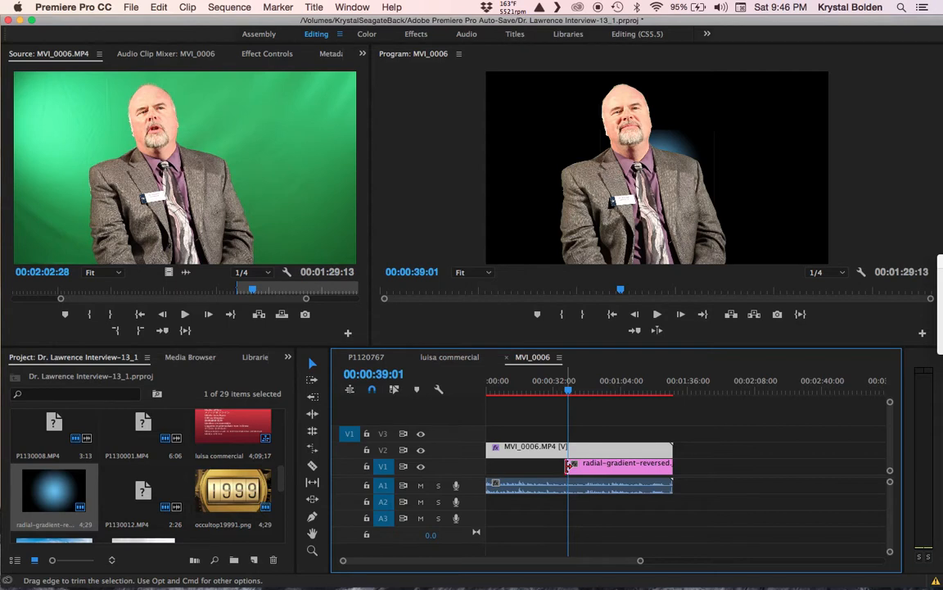
pyautogui.moveTo(568, 465); pyautogui.dragTo(486, 465)
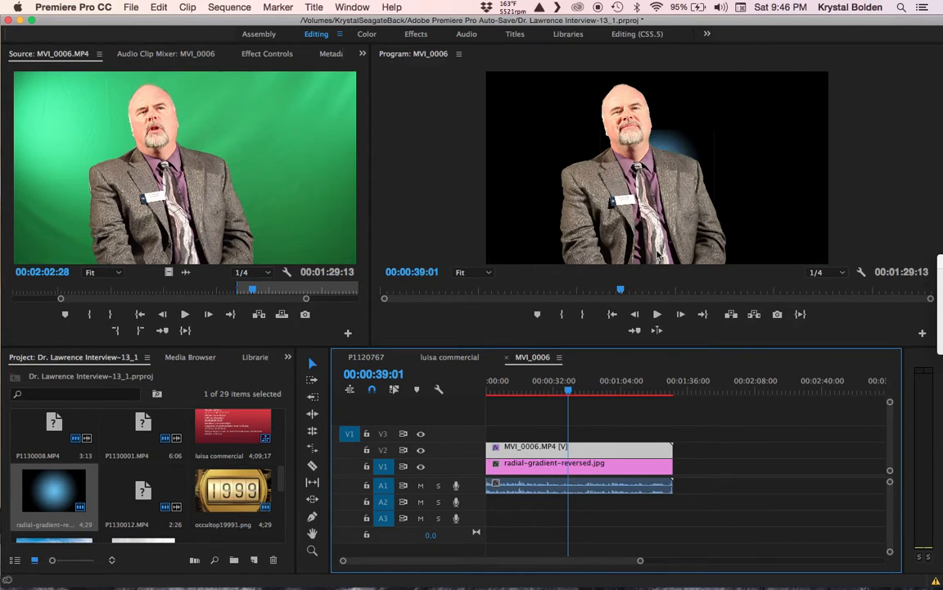
pyautogui.click(583, 469)
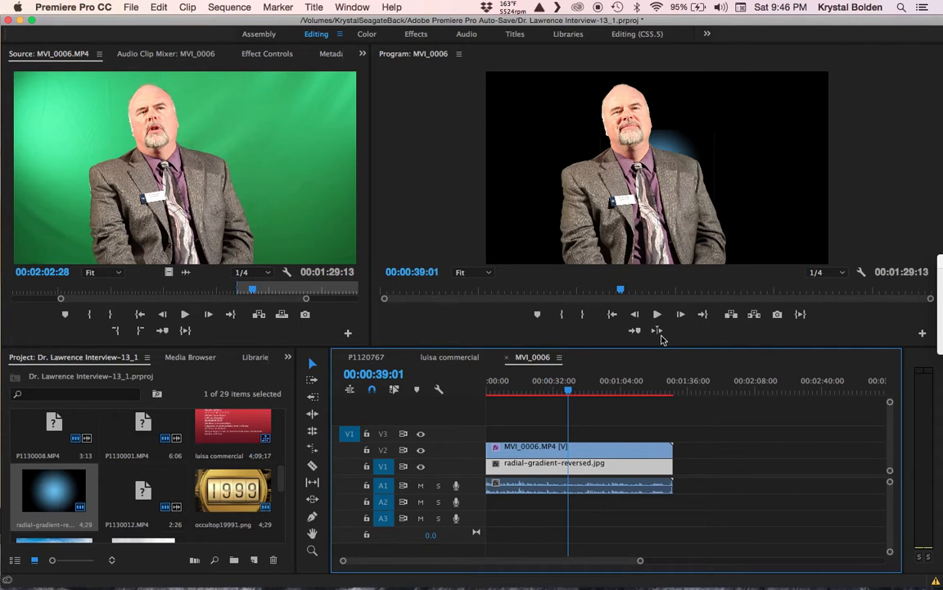
# Step: Scale the gradient background up uniformly to 154 in Motion settings
pyautogui.click(272, 57)
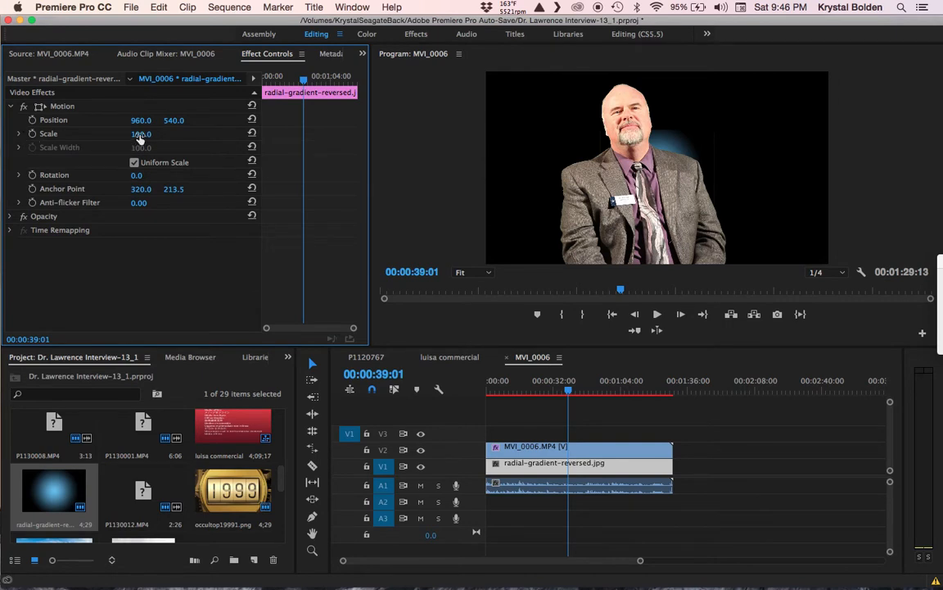
pyautogui.moveTo(141, 134); pyautogui.dragTo(163, 133)
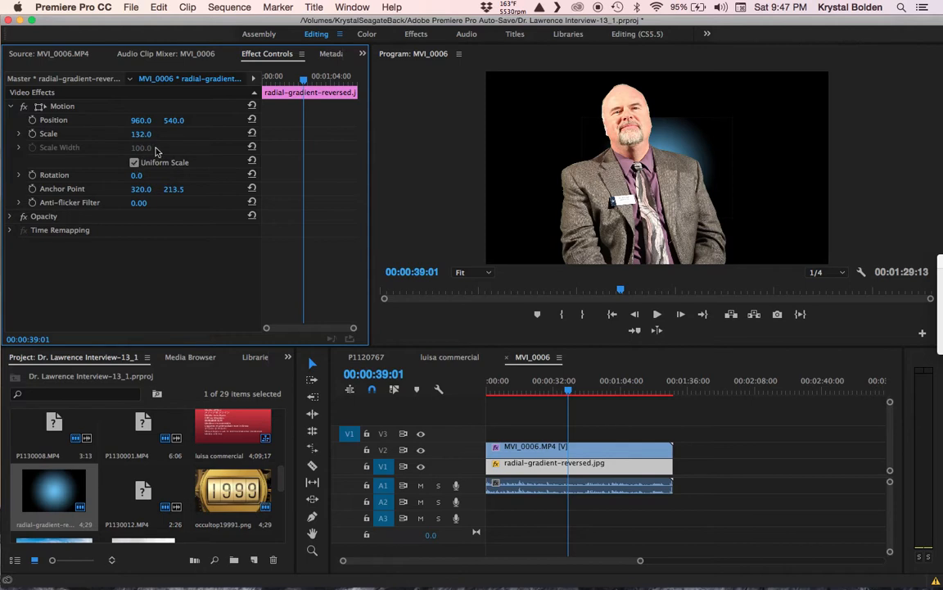
pyautogui.moveTo(146, 134); pyautogui.dragTo(162, 135)
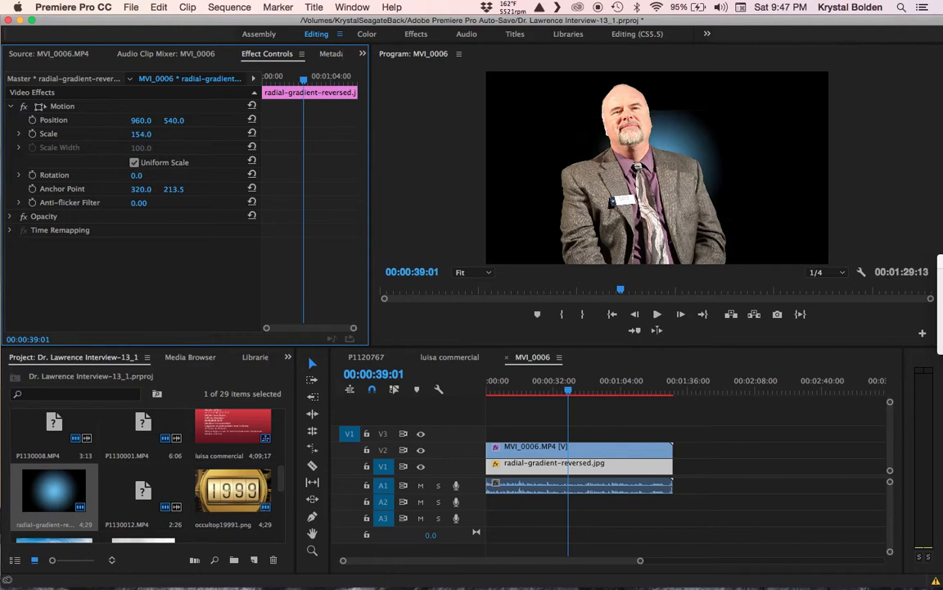
# Step: Unlink uniform scale and stretch the gradient to Scale Width 431 and Scale Height 265
pyautogui.click(135, 164)
pyautogui.click(134, 164)
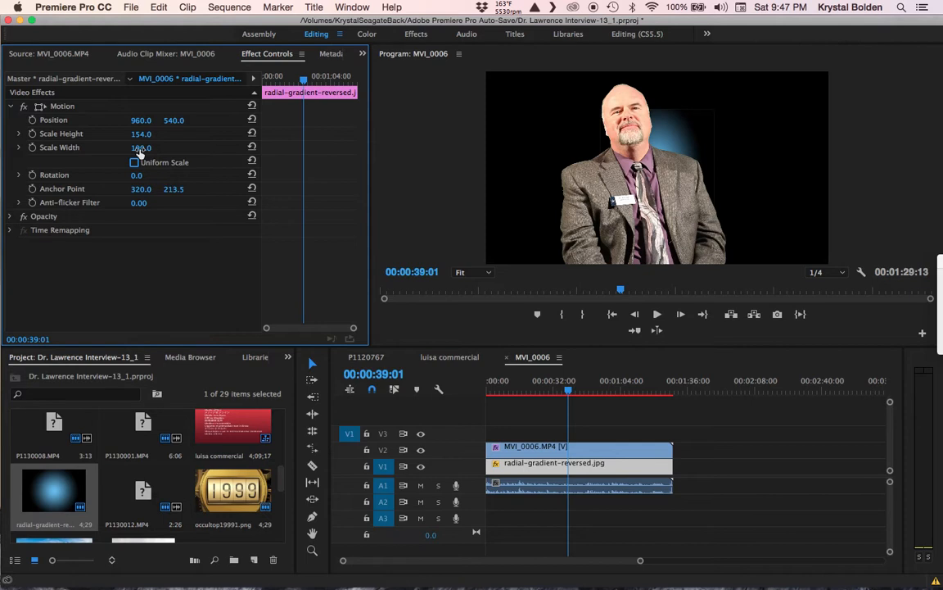
pyautogui.click(142, 147)
pyautogui.write('170')
pyautogui.press('Return')
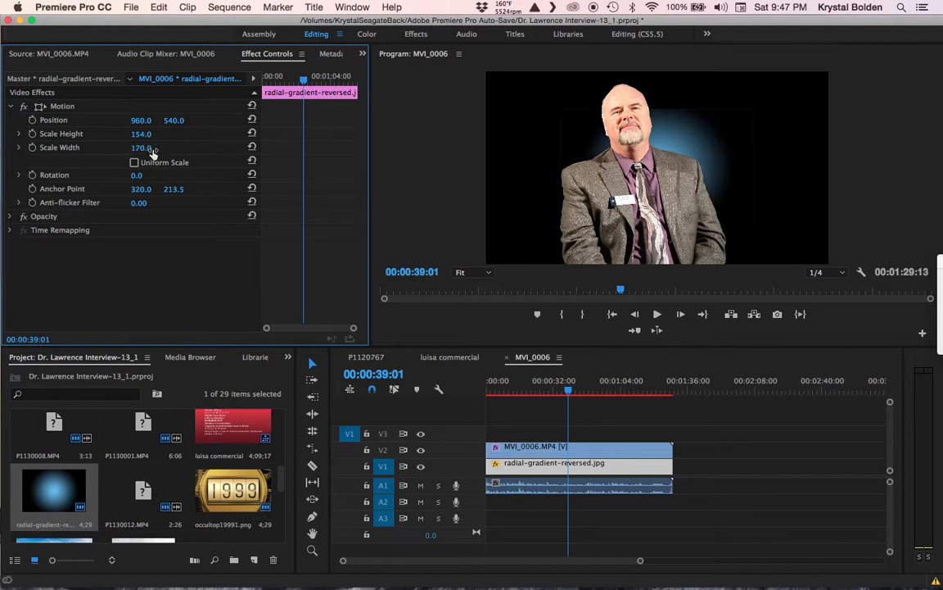
pyautogui.moveTo(140, 148); pyautogui.dragTo(205, 149)
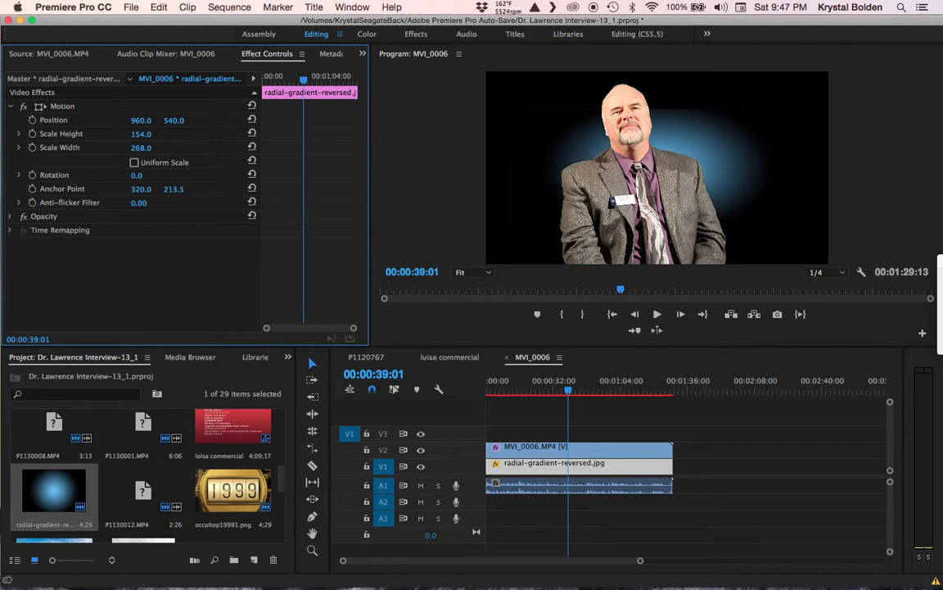
pyautogui.moveTo(255, 148); pyautogui.dragTo(355, 148)
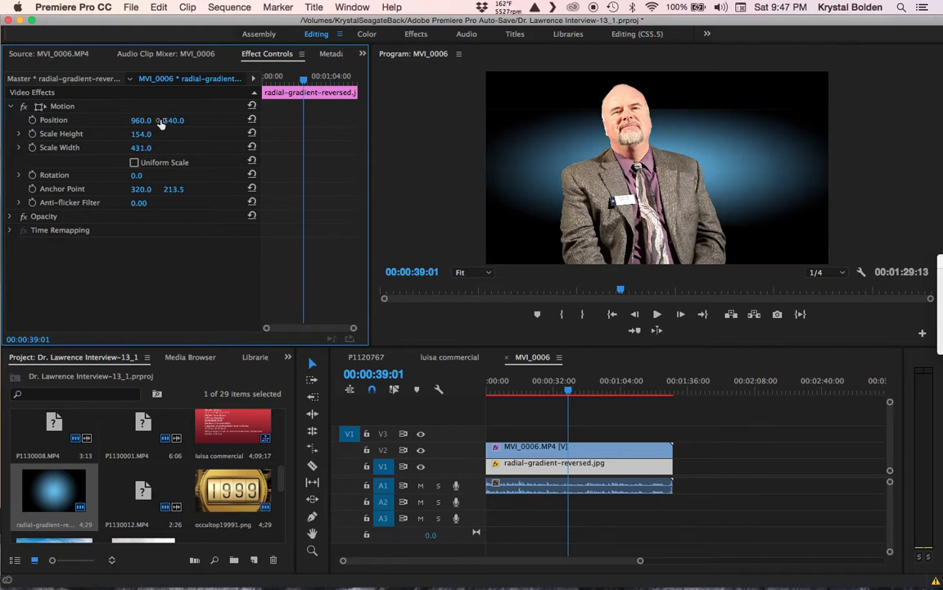
pyautogui.moveTo(141, 135); pyautogui.dragTo(96, 165)
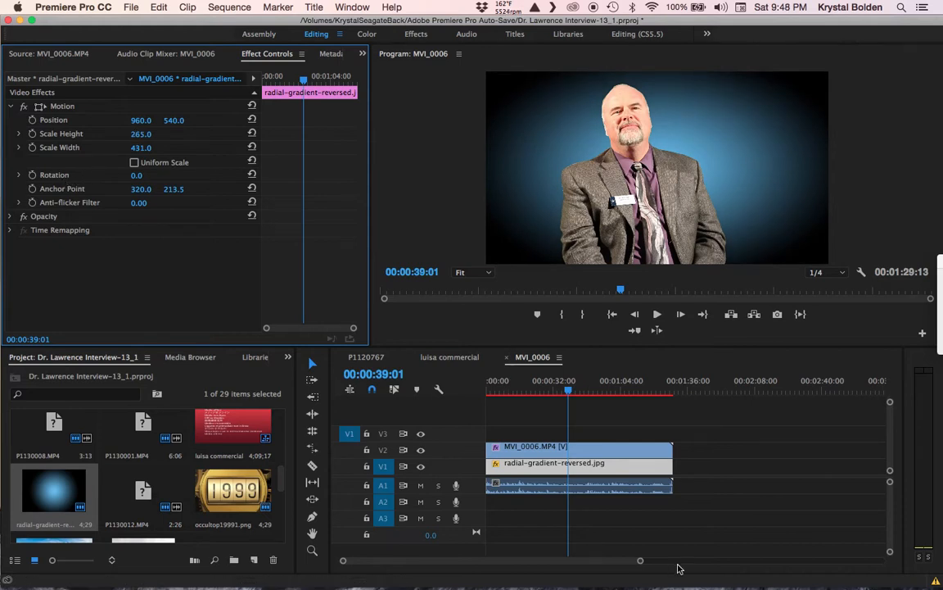
pyautogui.click(522, 452)
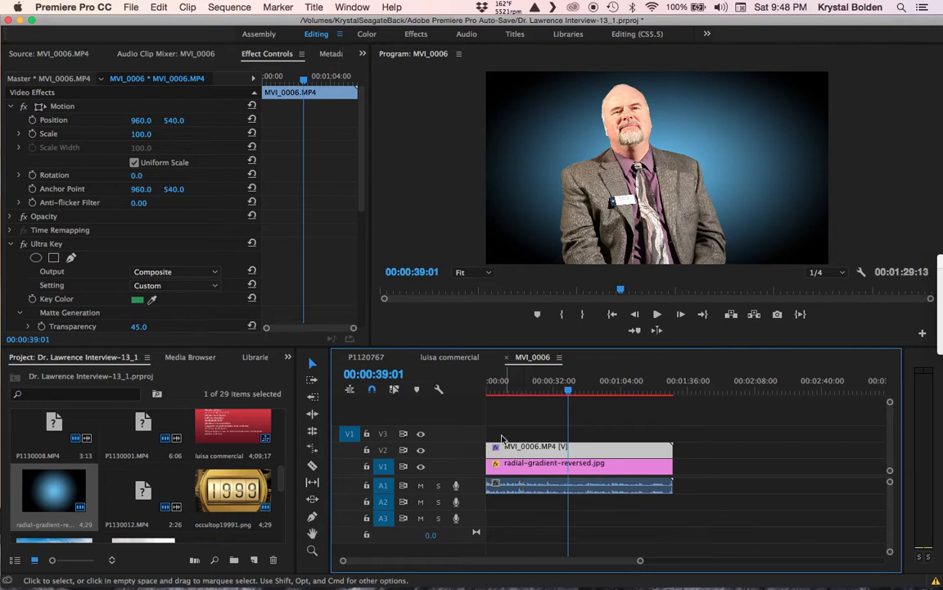
# Step: Play back the keyed interview over the gradient from an earlier point
pyautogui.click(536, 464)
pyautogui.moveTo(519, 392)
pyautogui.mouseDown()
pyautogui.moveTo(585, 393)
pyautogui.moveTo(528, 396)
pyautogui.mouseUp()
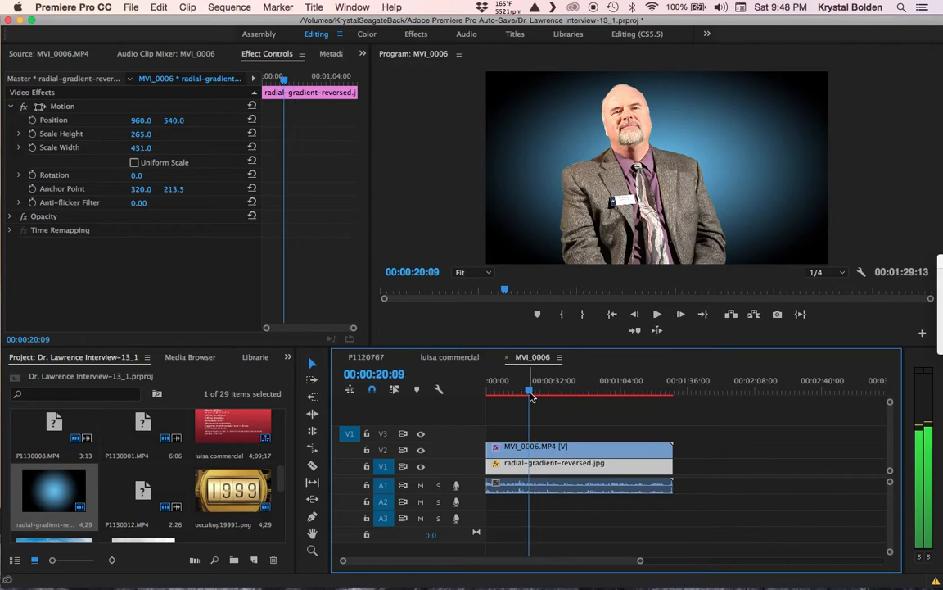
pyautogui.click(657, 315)
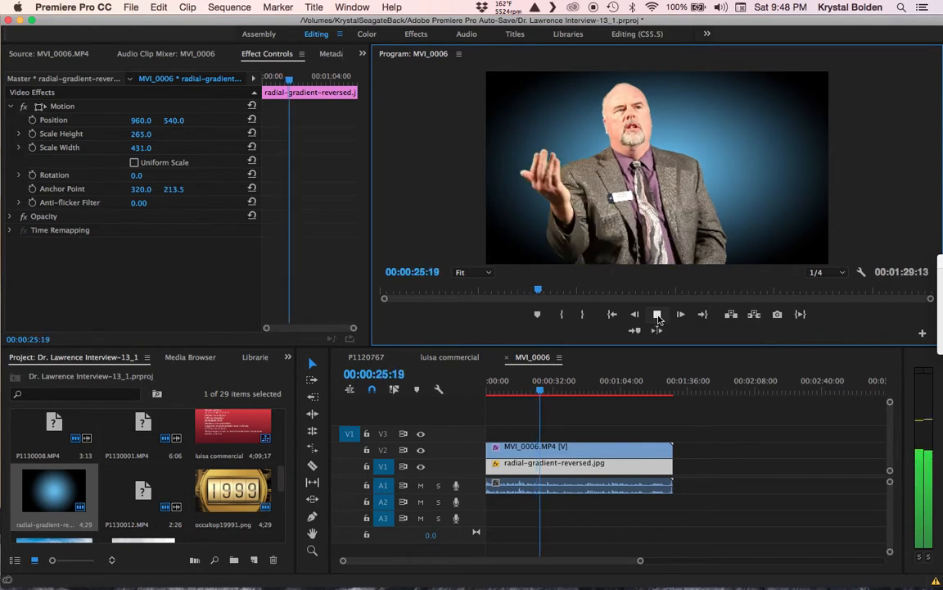
pyautogui.click(658, 315)
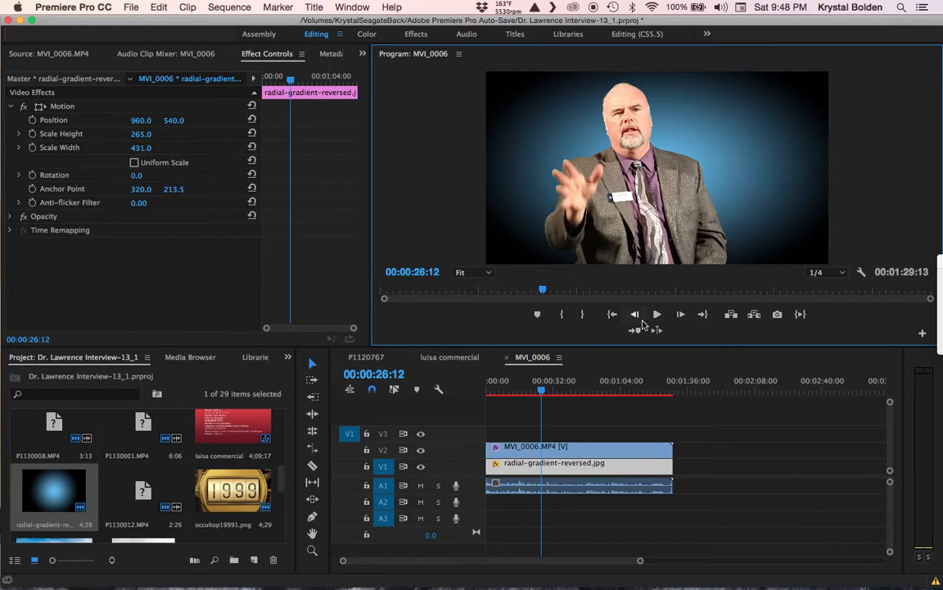
# Step: Select the MVI_0006 clip, save the project, and switch to the Color workspace
pyautogui.click(547, 446)
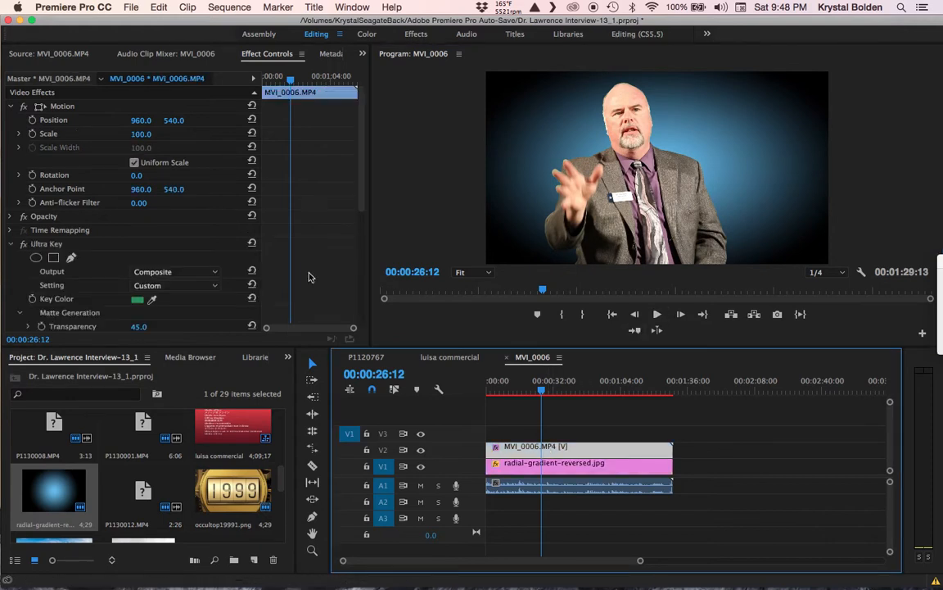
pyautogui.moveTo(363, 205); pyautogui.dragTo(365, 336)
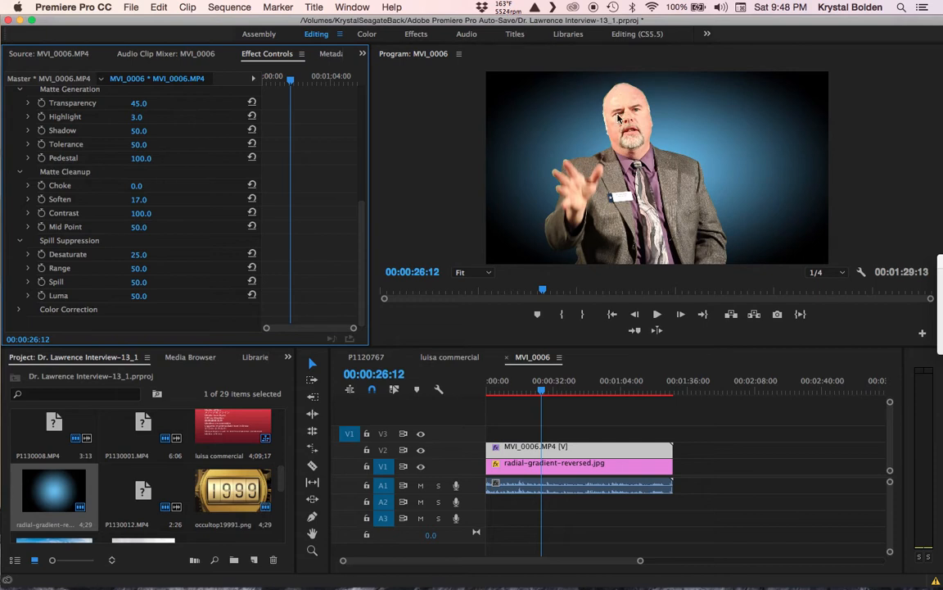
pyautogui.press('super+s')
pyautogui.click(368, 34)
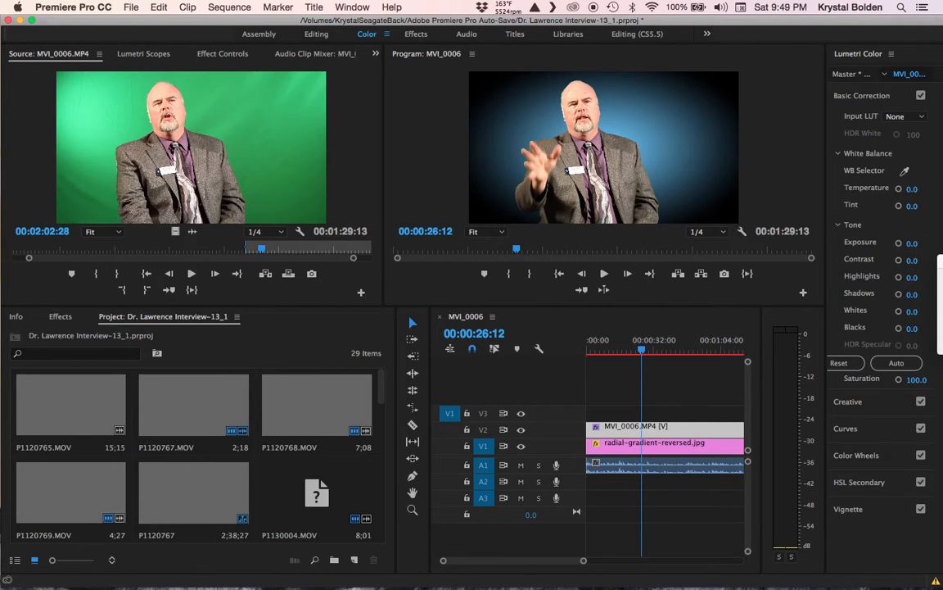
# Step: Set the interview's Lumetri Exposure to -0.5, then return to the Editing (CS5.5) workspace
pyautogui.click(912, 242)
pyautogui.write('-.5')
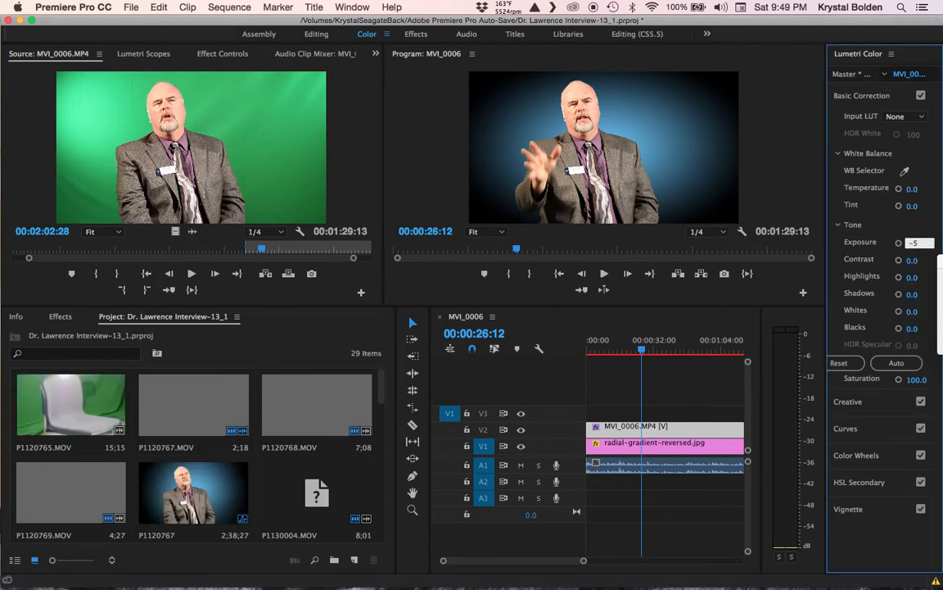
pyautogui.press('Return')
pyautogui.click(917, 243)
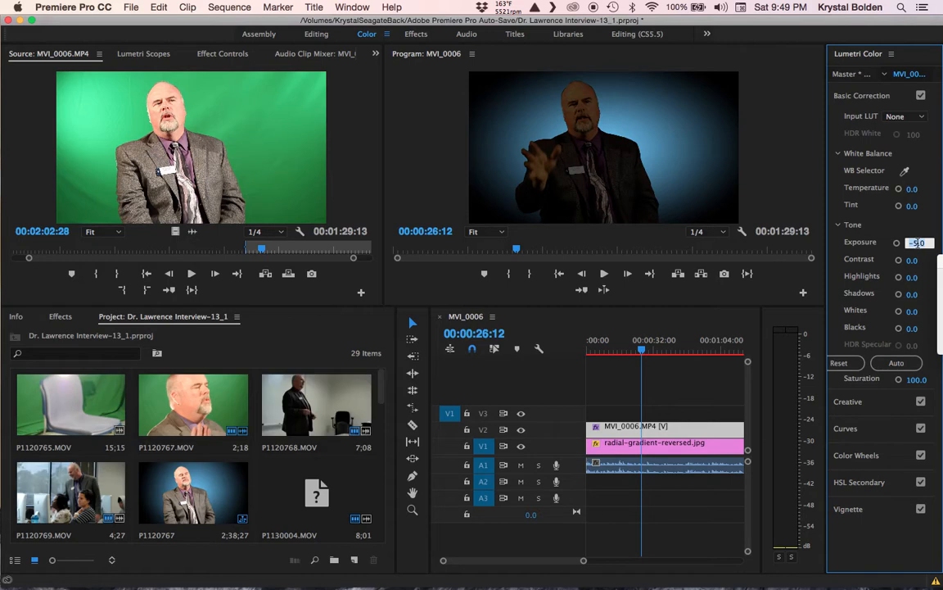
pyautogui.write('-0')
pyautogui.write('.5')
pyautogui.press('Return')
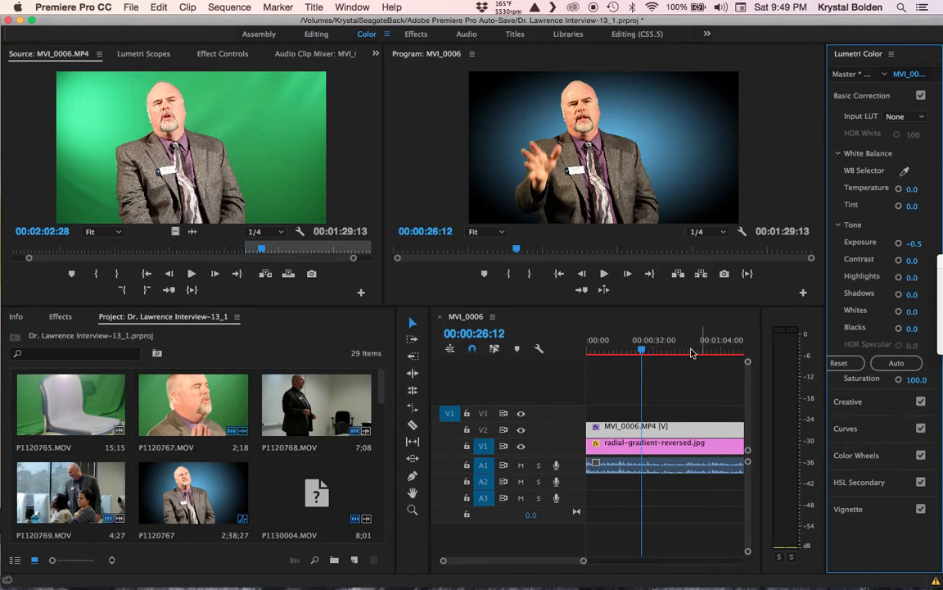
pyautogui.click(630, 35)
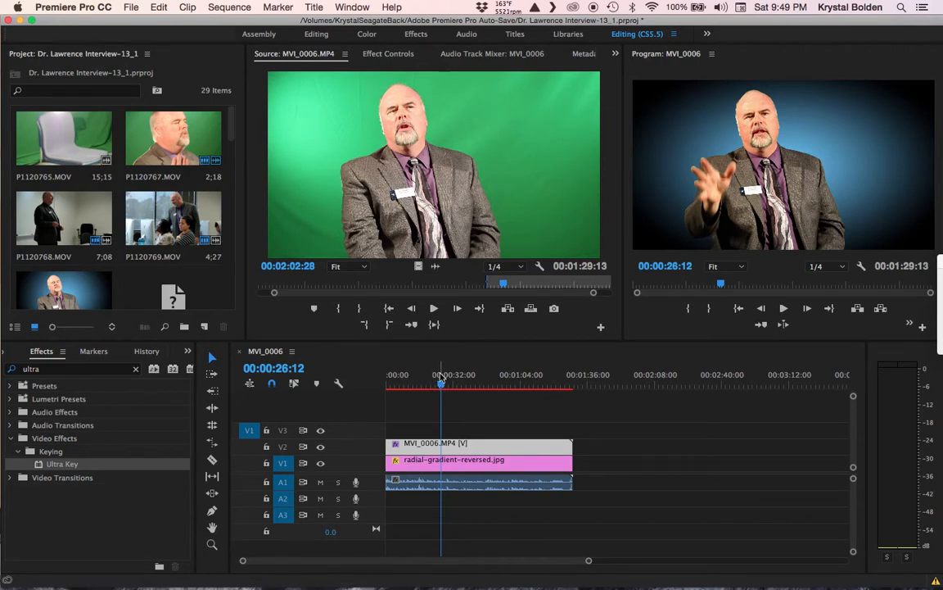
# Step: Move the playhead back to about 00:00:14:20 and open the Title menu
pyautogui.moveTo(440, 389); pyautogui.dragTo(418, 389)
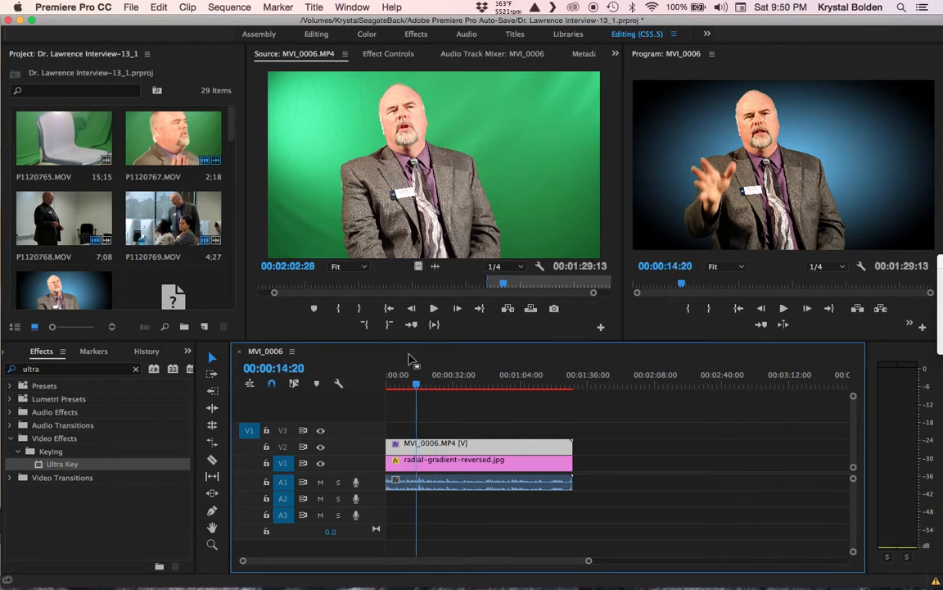
pyautogui.click(316, 8)
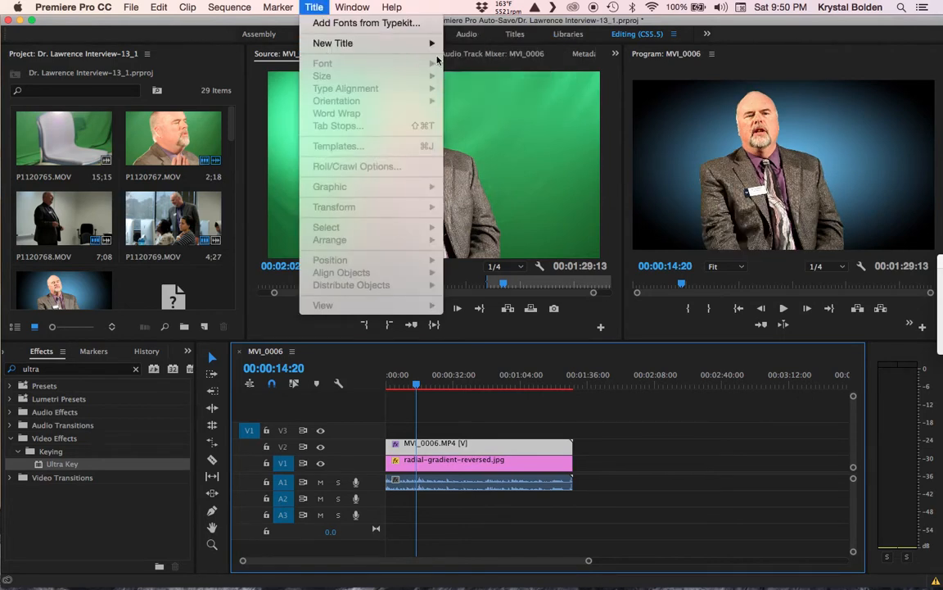
# Step: Create a new Default Still title, naming it after the speaker
pyautogui.moveTo(412, 51)
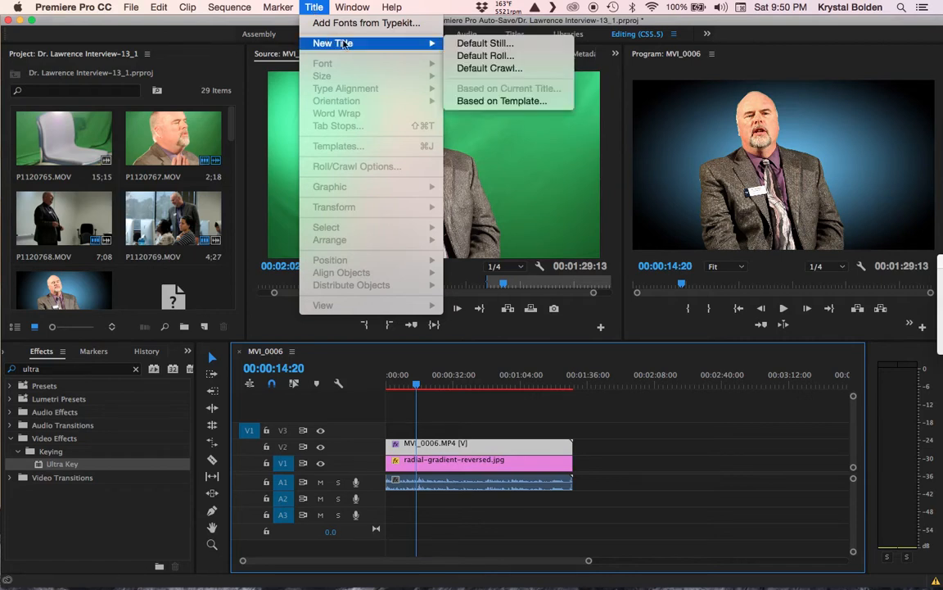
pyautogui.click(463, 44)
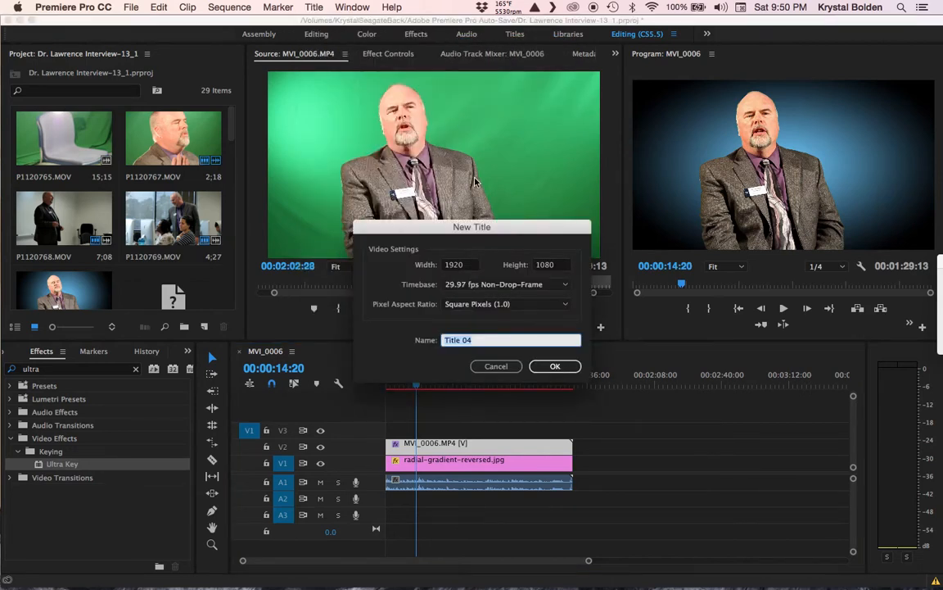
pyautogui.write('lawrence name')
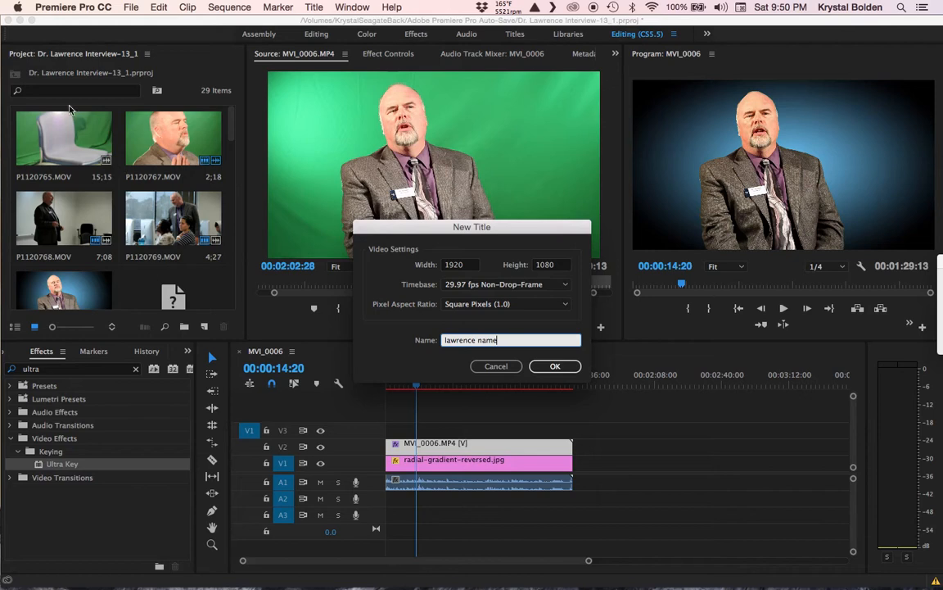
pyautogui.click(555, 368)
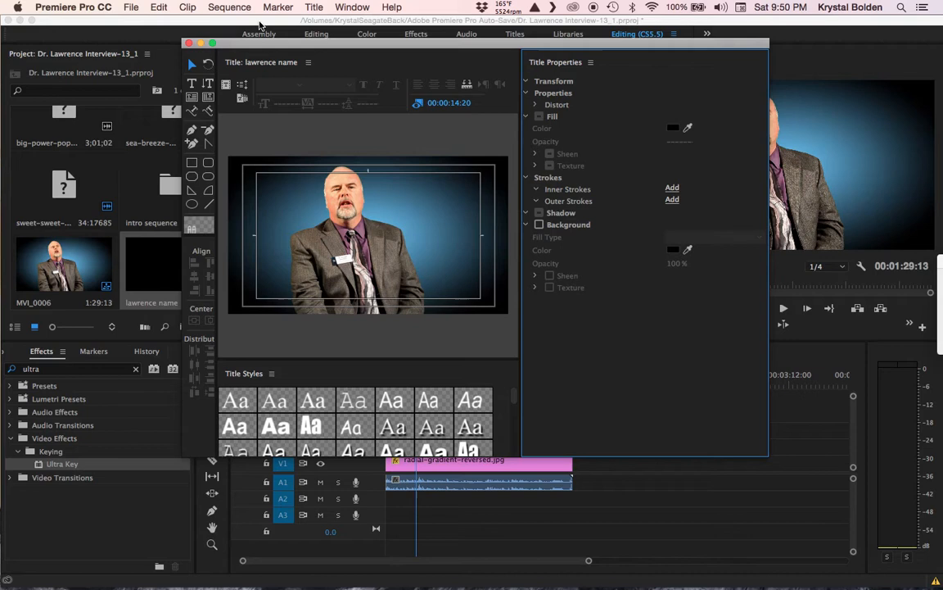
# Step: Draw a fully rounded rectangle bar at the lower left and fill it blue 1D0BDA
pyautogui.click(208, 165)
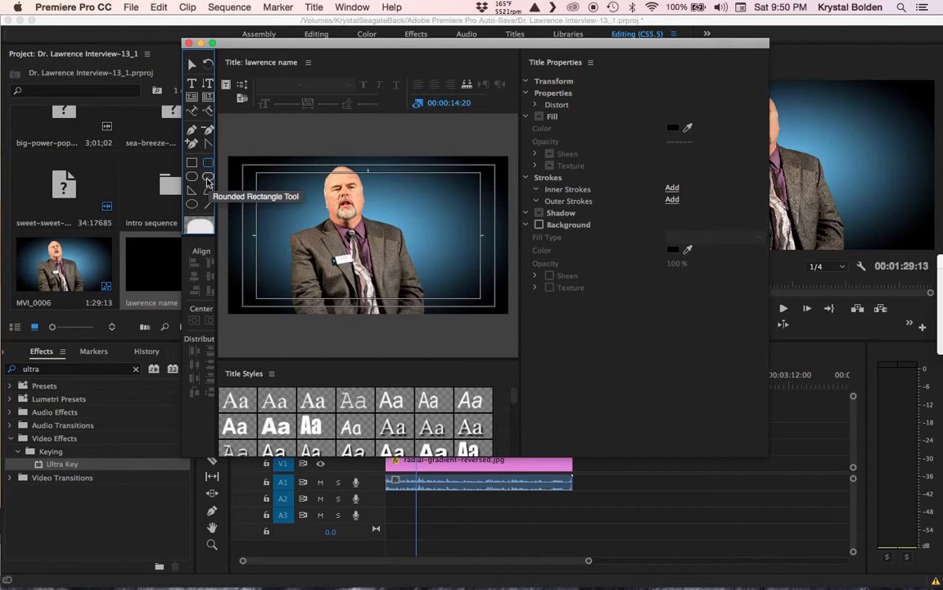
pyautogui.click(208, 179)
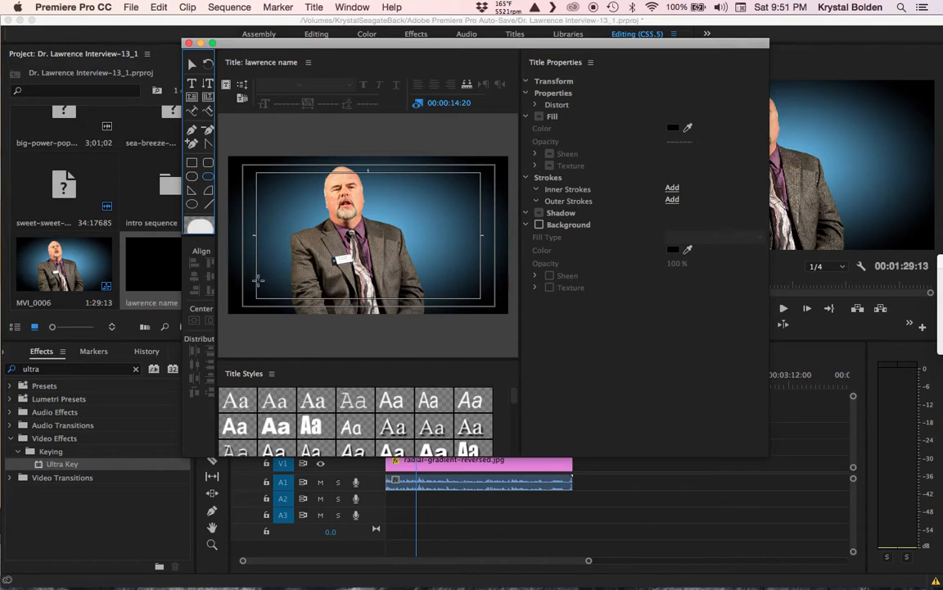
pyautogui.moveTo(257, 280); pyautogui.dragTo(343, 301)
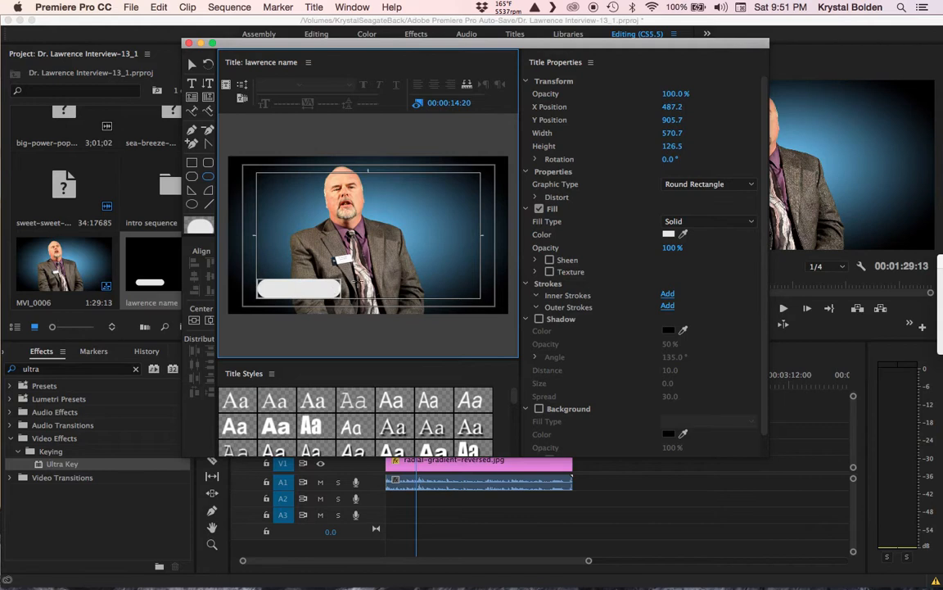
pyautogui.click(668, 235)
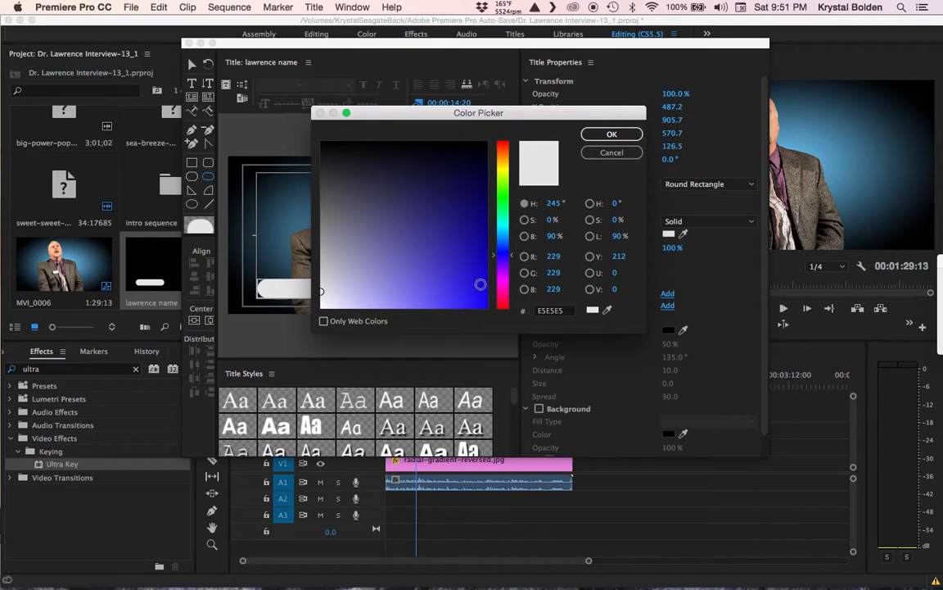
pyautogui.click(479, 284)
pyautogui.click(610, 135)
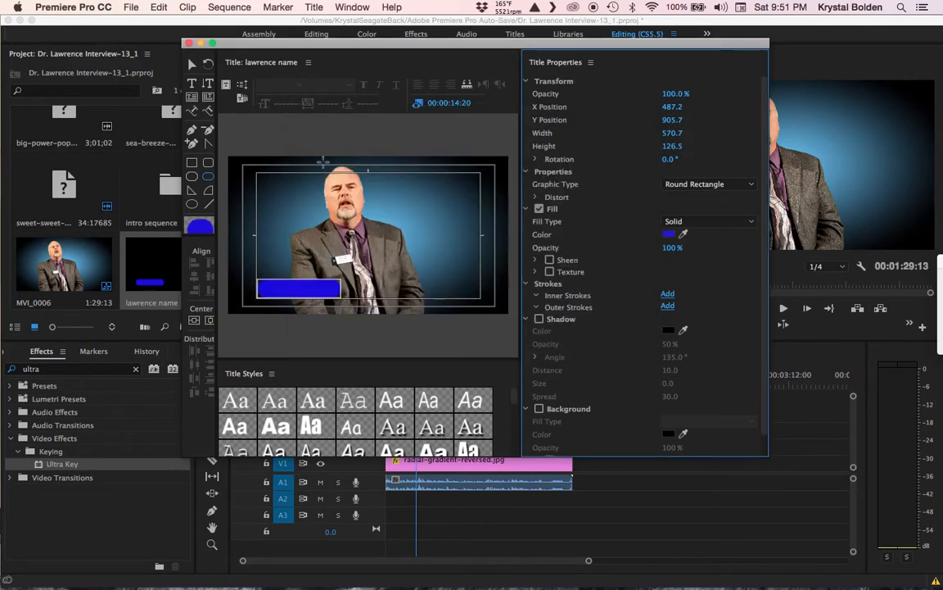
pyautogui.click(192, 83)
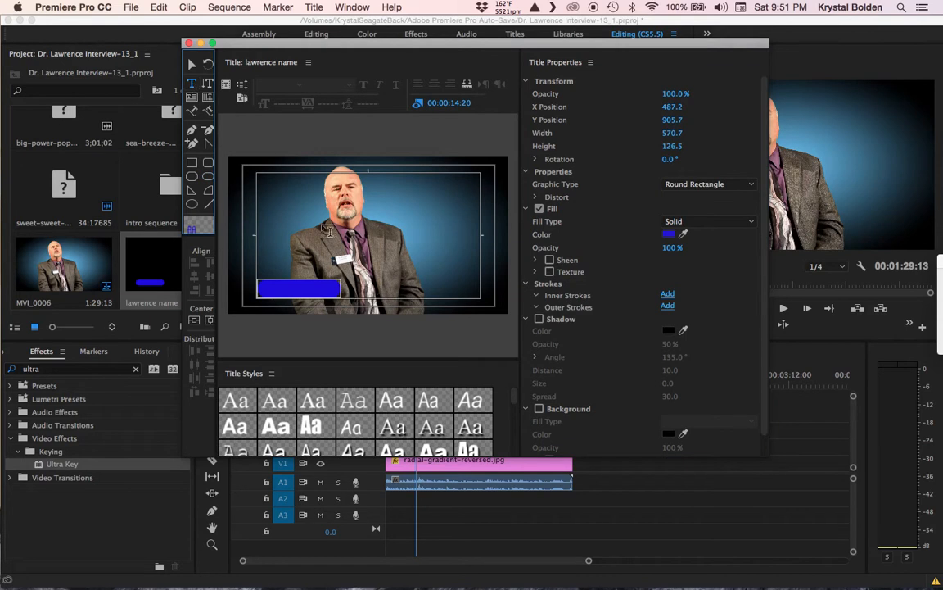
# Step: Start a text box and set the text fill colour to near-white
pyautogui.click(279, 205)
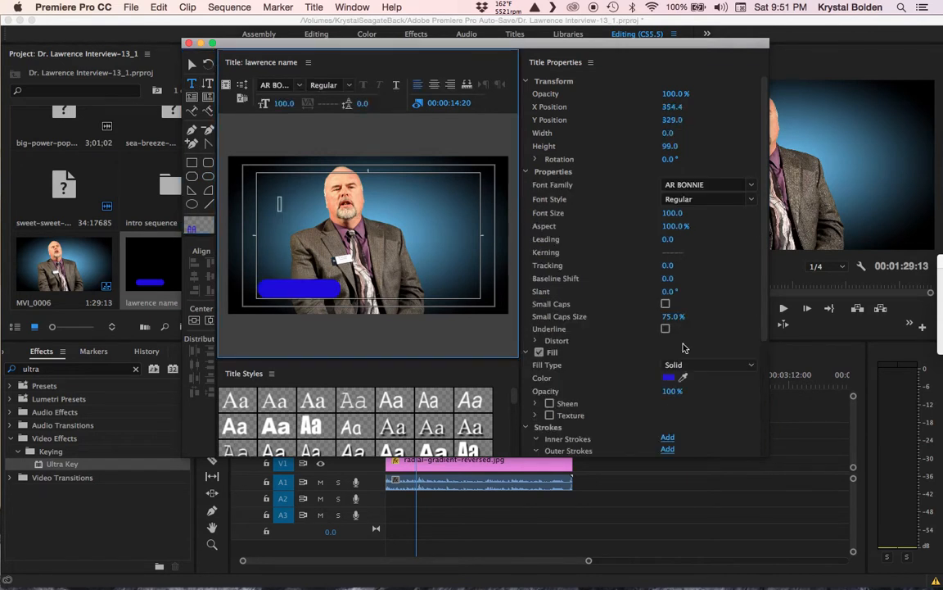
pyautogui.click(669, 377)
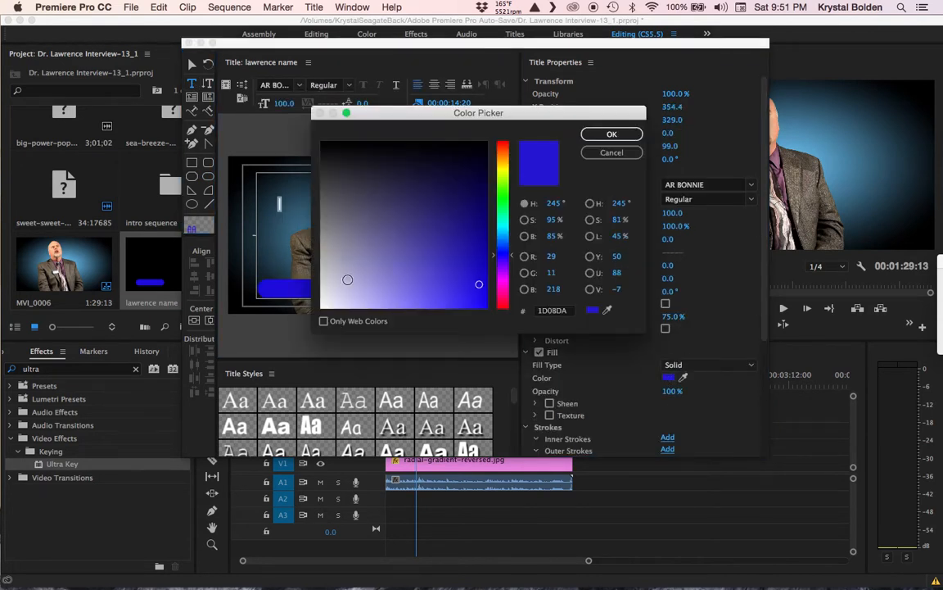
pyautogui.click(327, 276)
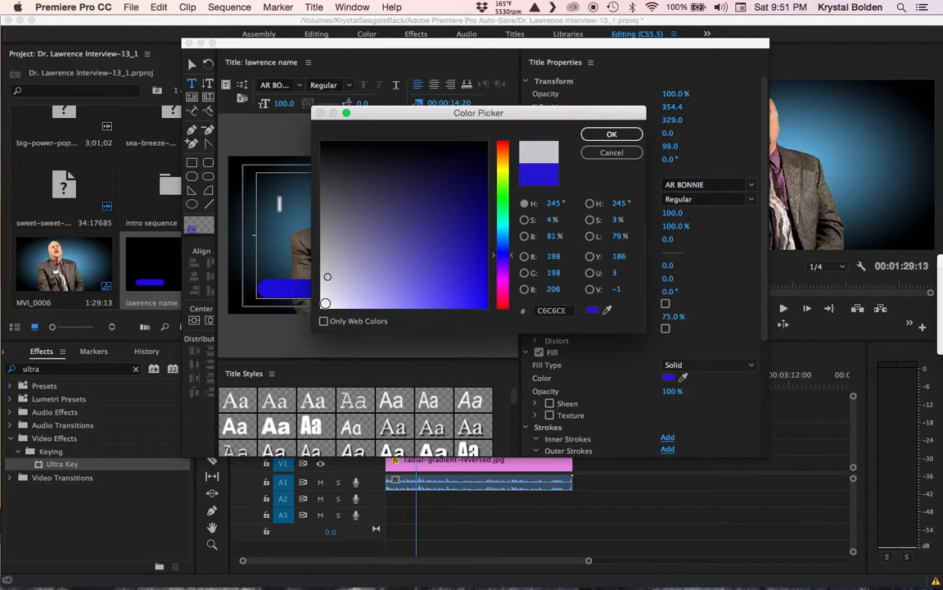
pyautogui.click(324, 305)
pyautogui.click(610, 135)
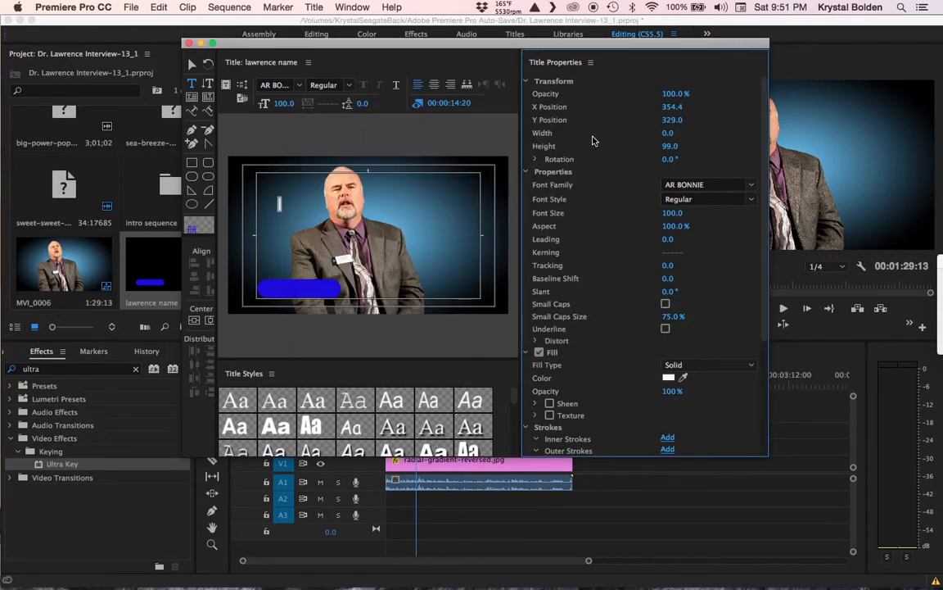
pyautogui.press('d')
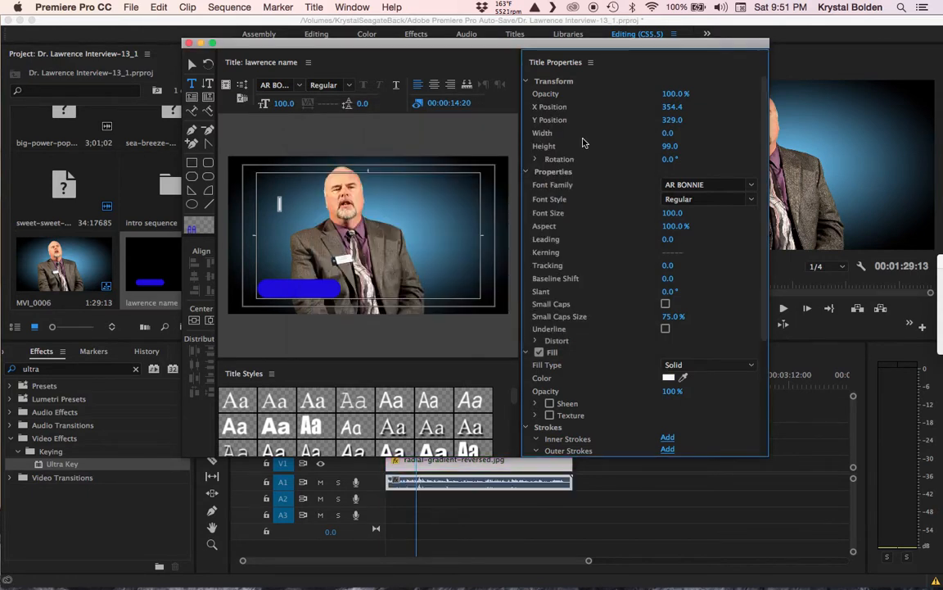
pyautogui.press('r')
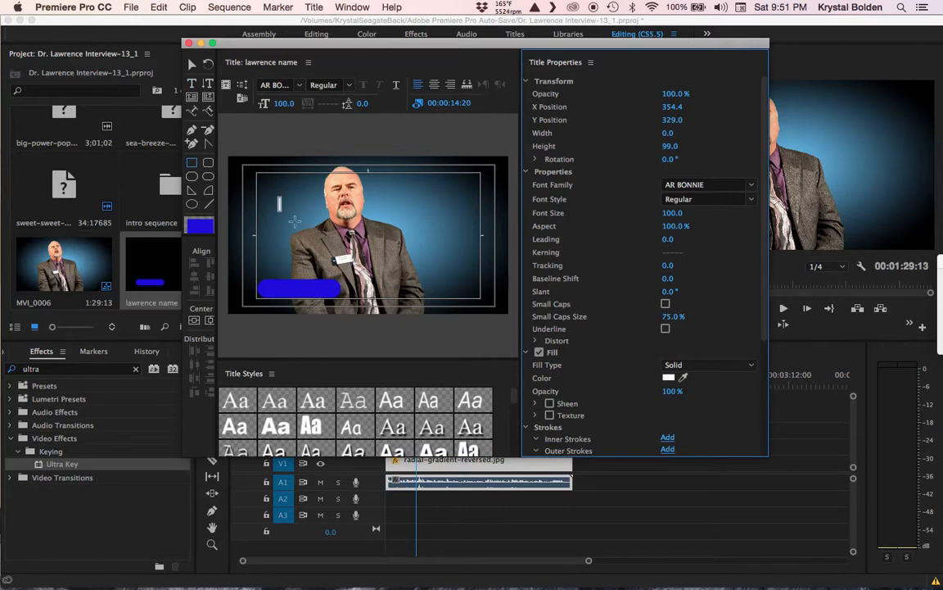
# Step: Start a fresh text object on the canvas and reapply the near-white fill
pyautogui.click(192, 83)
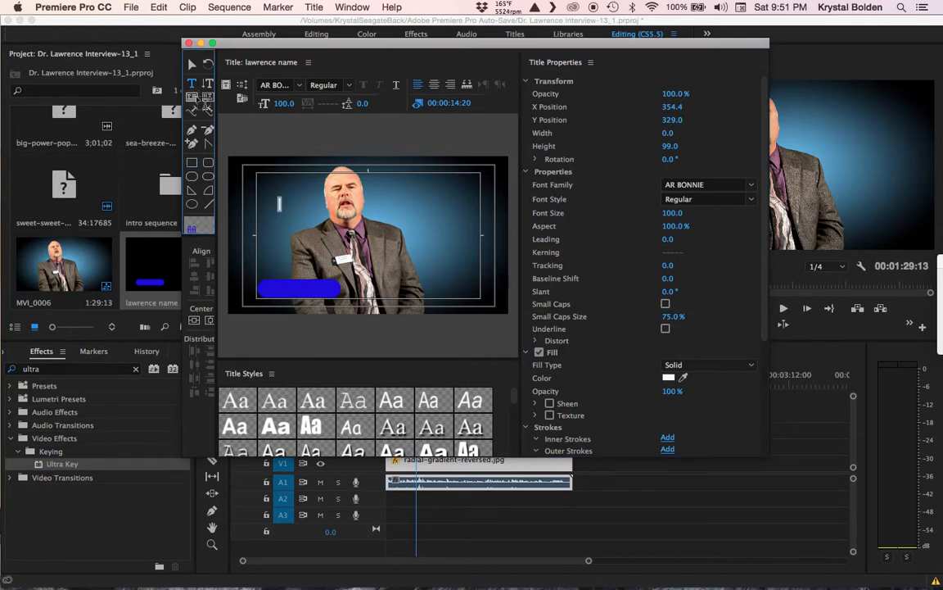
pyautogui.click(281, 221)
pyautogui.write('D')
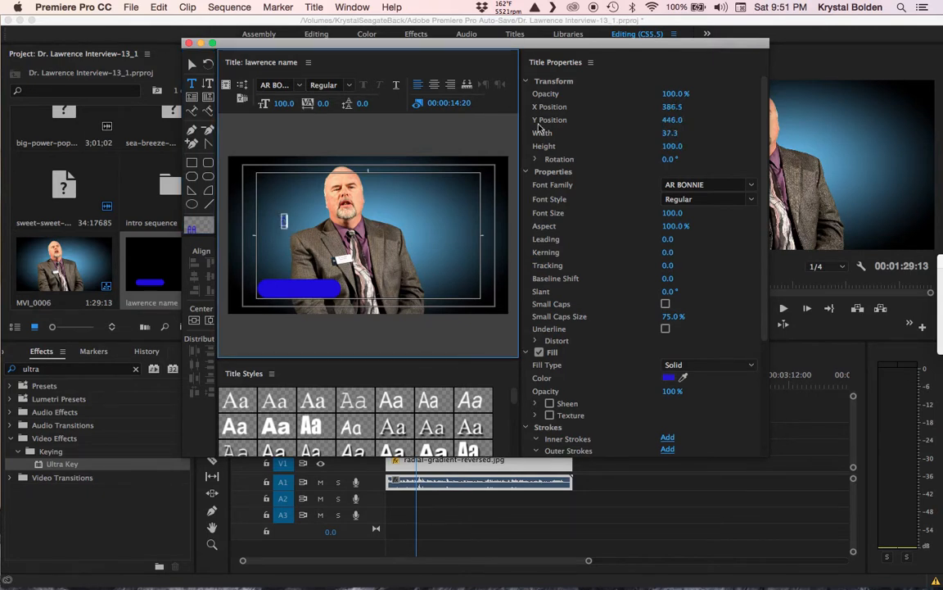
pyautogui.press('BackSpace')
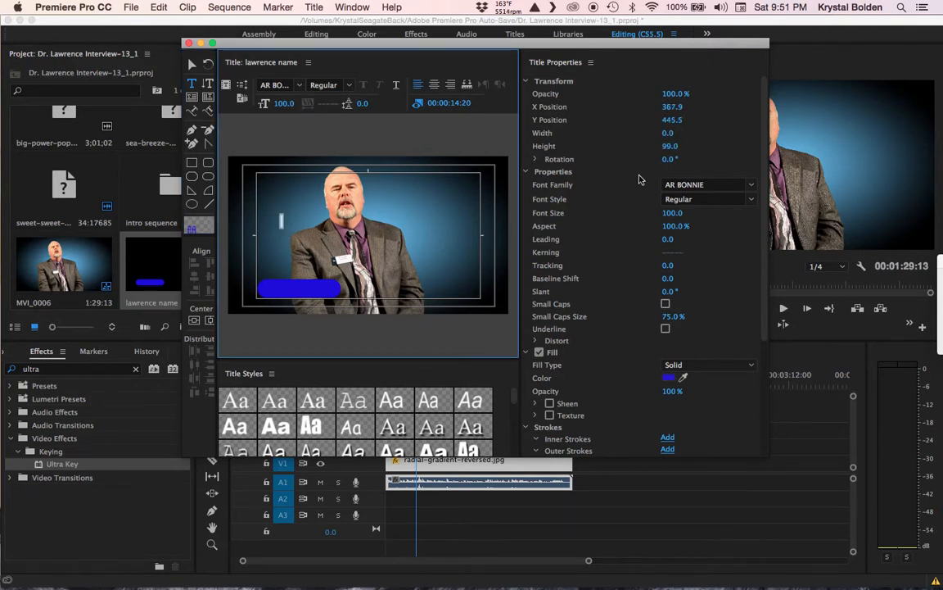
pyautogui.click(671, 378)
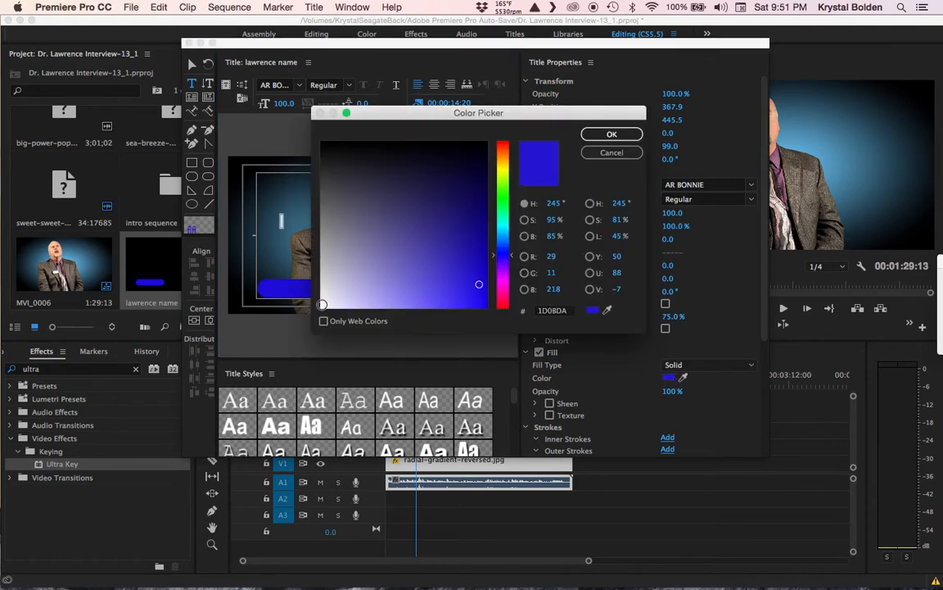
pyautogui.click(323, 305)
pyautogui.press('Return')
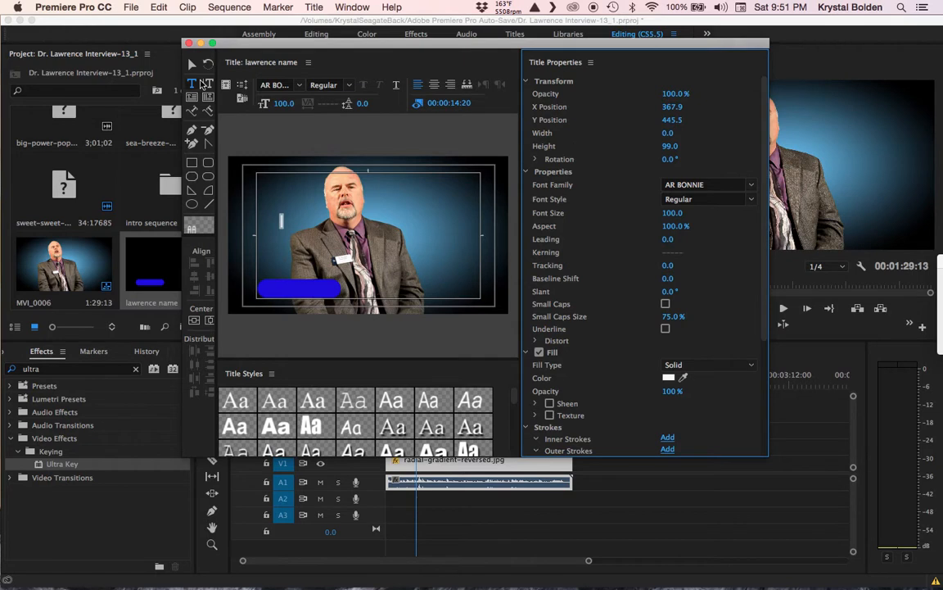
# Step: Type the speaker's name as the first line and underline it
pyautogui.click(275, 238)
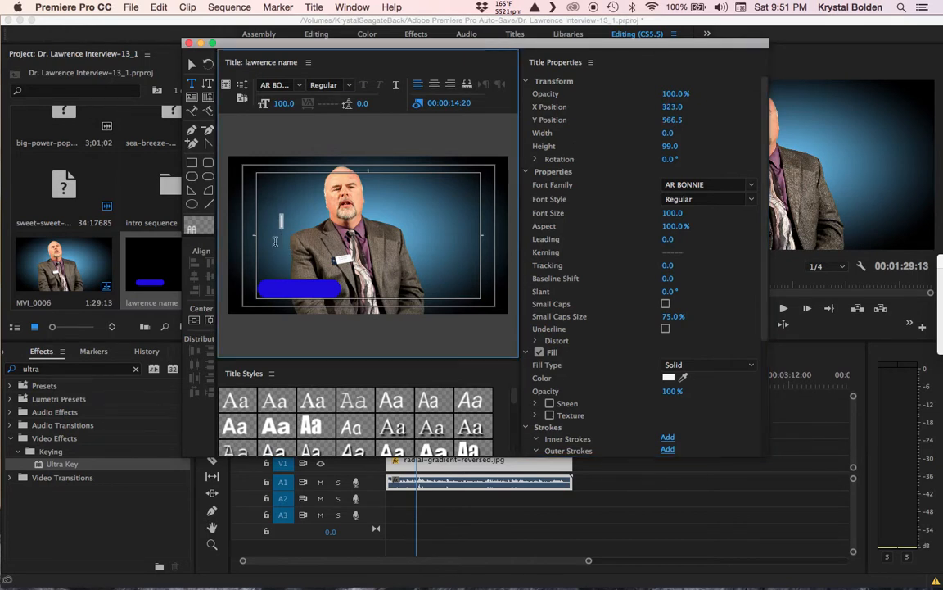
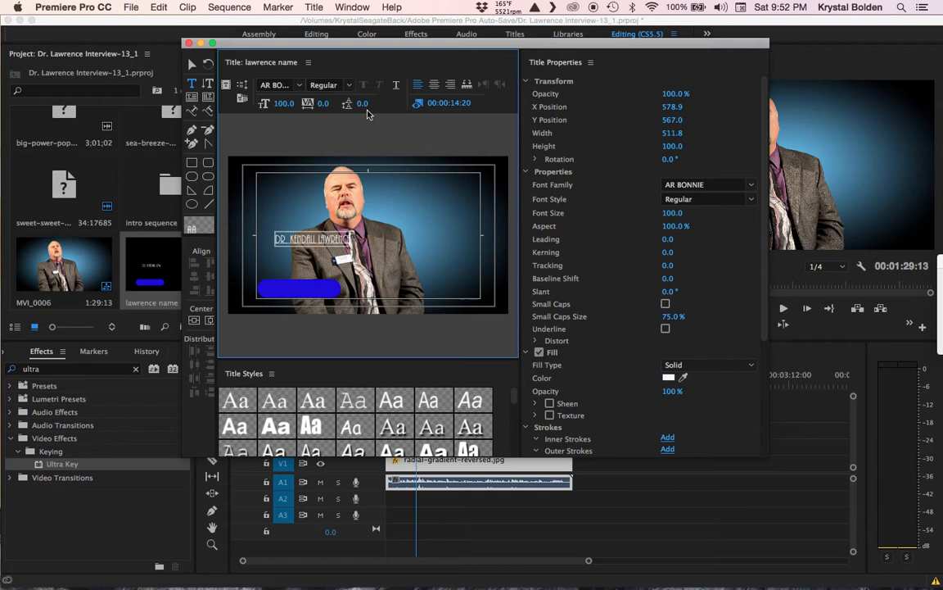
pyautogui.hotkey('ctrl', 'a')
pyautogui.click(398, 86)
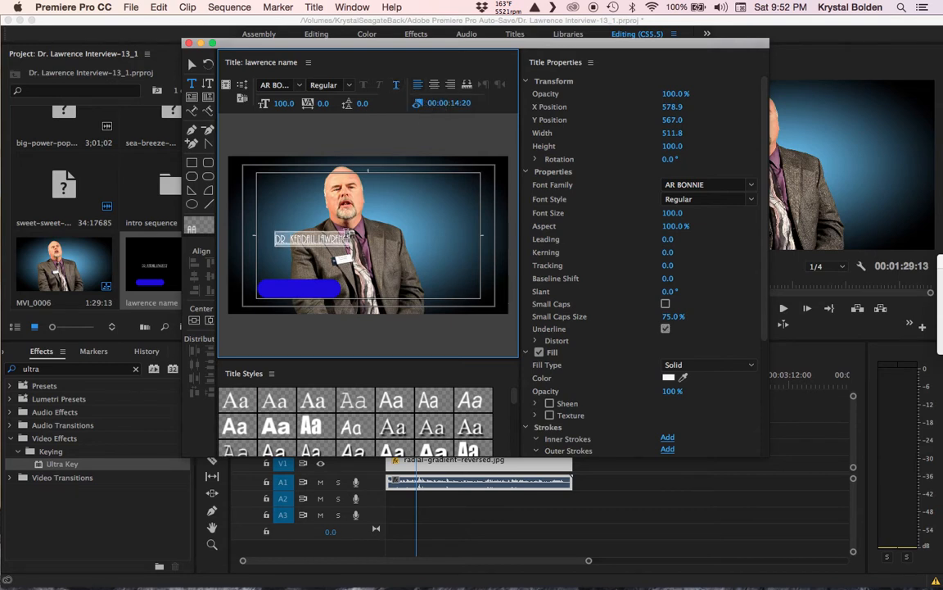
pyautogui.press('Left')
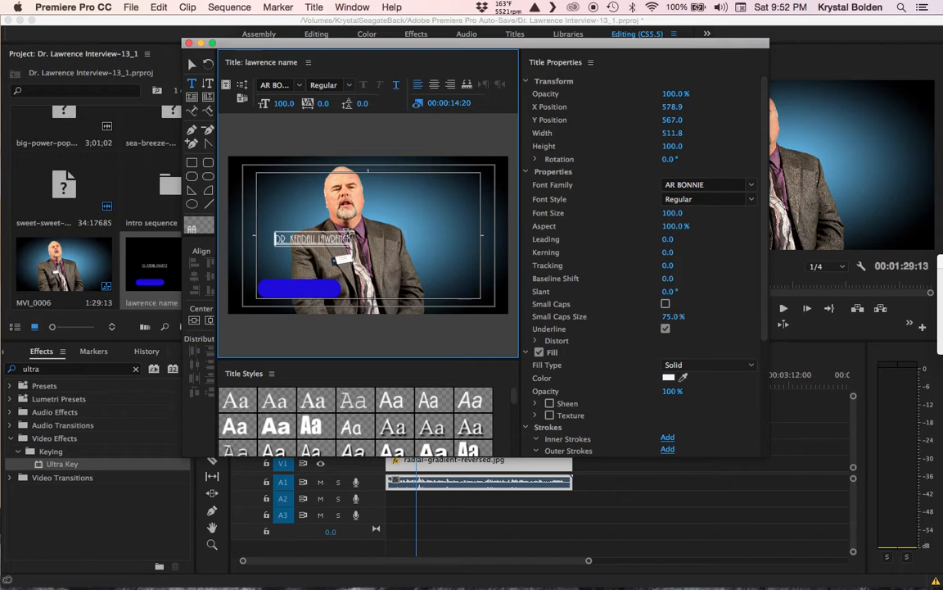
pyautogui.press('Right')
pyautogui.press('Right')
pyautogui.press('Right')
pyautogui.press('Right')
pyautogui.press('Right')
pyautogui.press('Right')
pyautogui.press('Right')
pyautogui.press('Right')
# Step: Add a second line 'DEPT. CHAIR' without underline and tighten Leading to -32
pyautogui.press('Return')
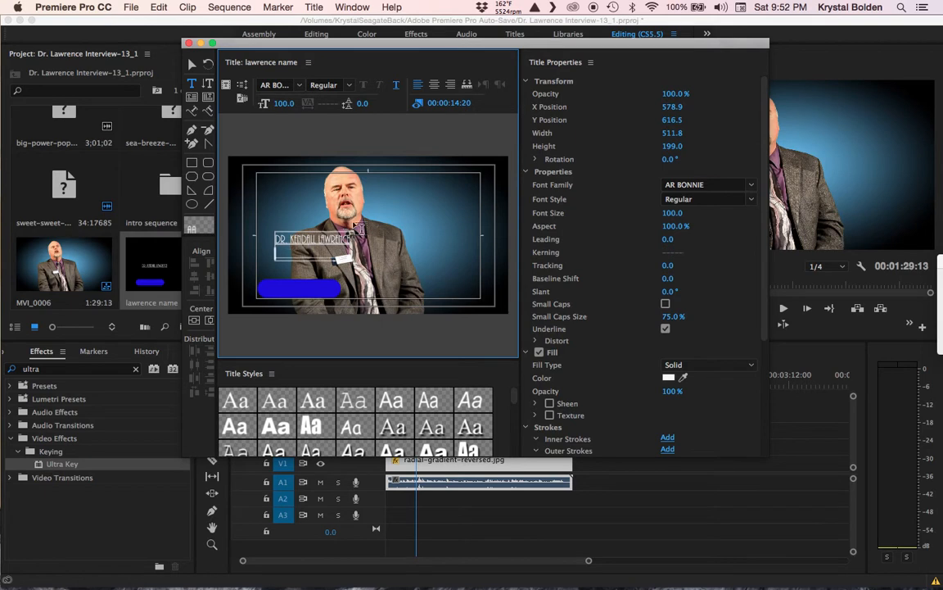
pyautogui.click(394, 86)
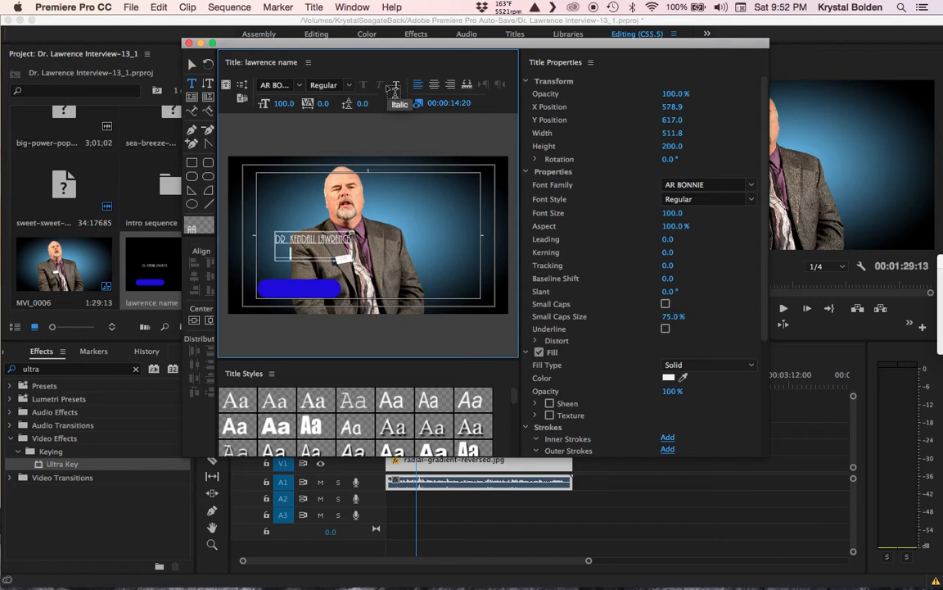
pyautogui.write('DEPT. CHAIR')
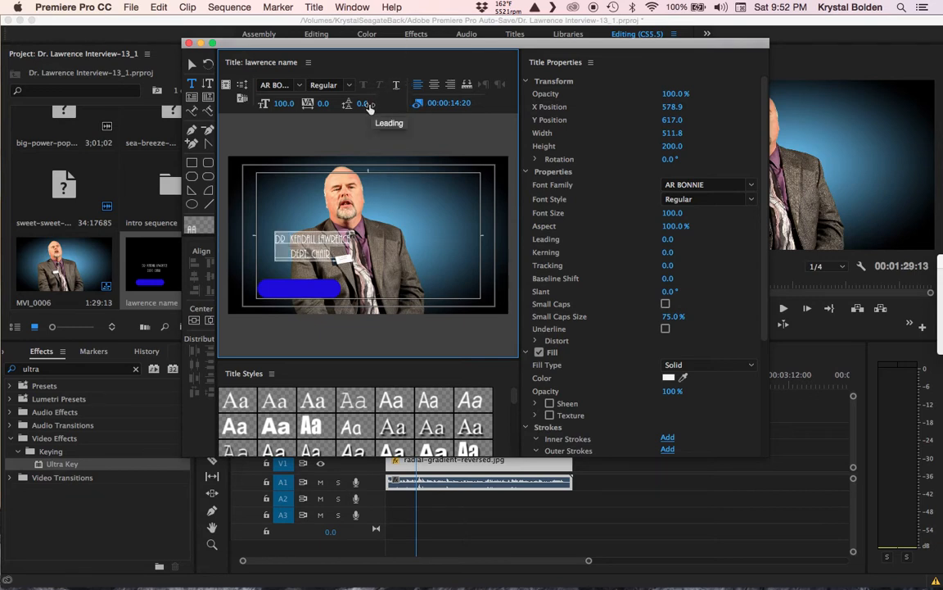
pyautogui.moveTo(362, 104); pyautogui.dragTo(343, 104)
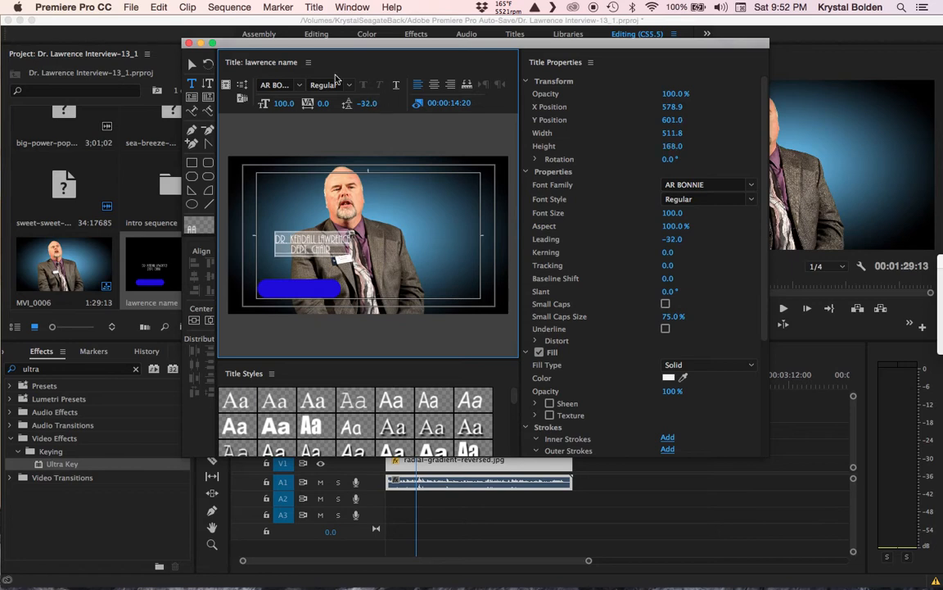
pyautogui.click(192, 64)
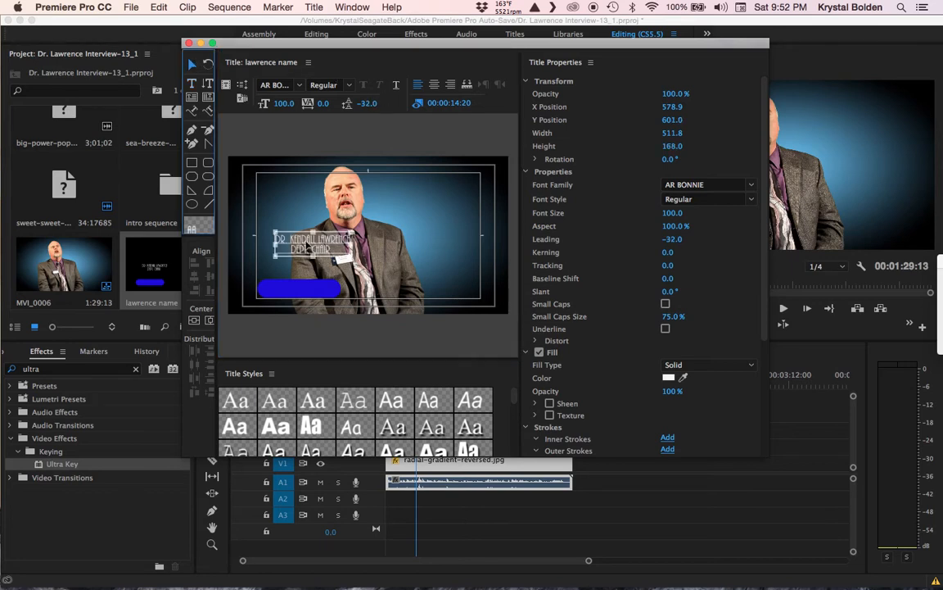
# Step: Move the two-line name text onto the blue rounded bar and enlarge the bar up and right
pyautogui.moveTo(306, 244); pyautogui.dragTo(324, 250)
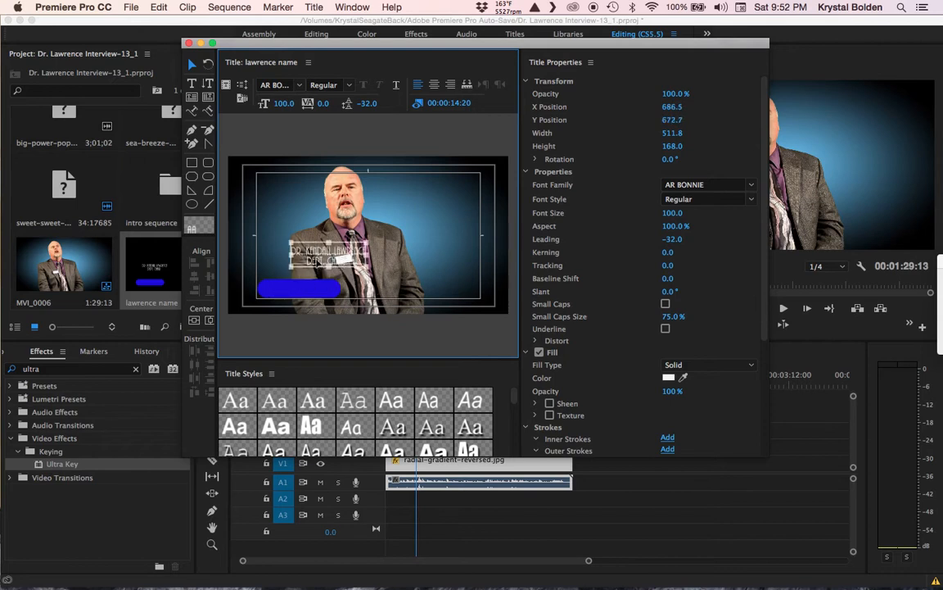
pyautogui.click(296, 290)
pyautogui.moveTo(295, 290); pyautogui.dragTo(297, 290)
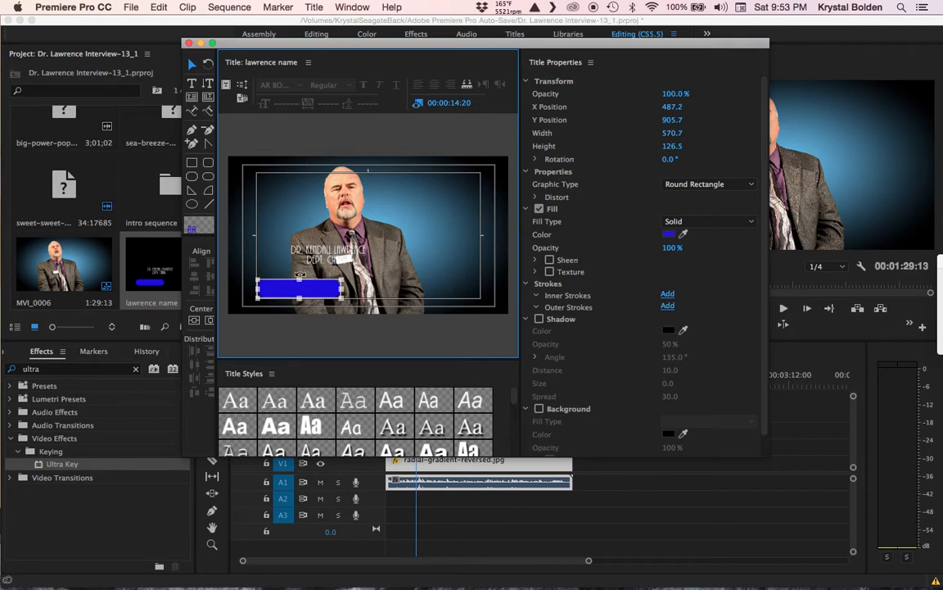
pyautogui.moveTo(341, 277); pyautogui.dragTo(289, 284)
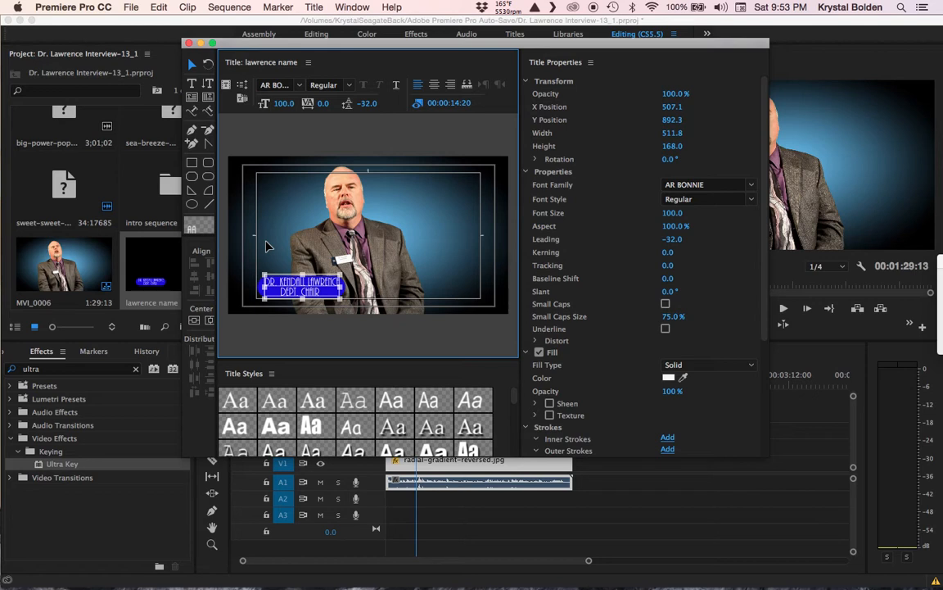
# Step: Give the blue rounded bar a drop shadow with 100% opacity and distance 25
pyautogui.click(313, 290)
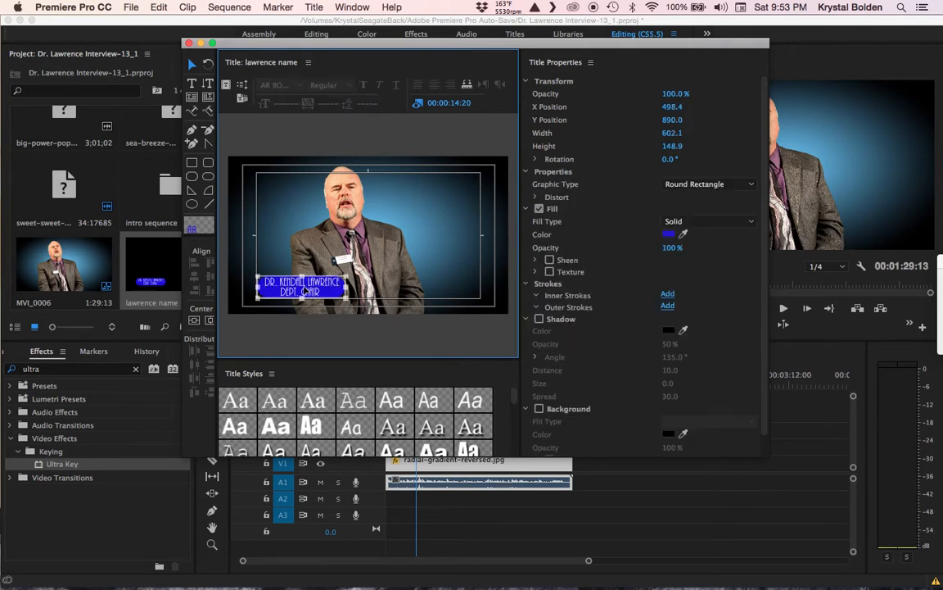
pyautogui.click(539, 318)
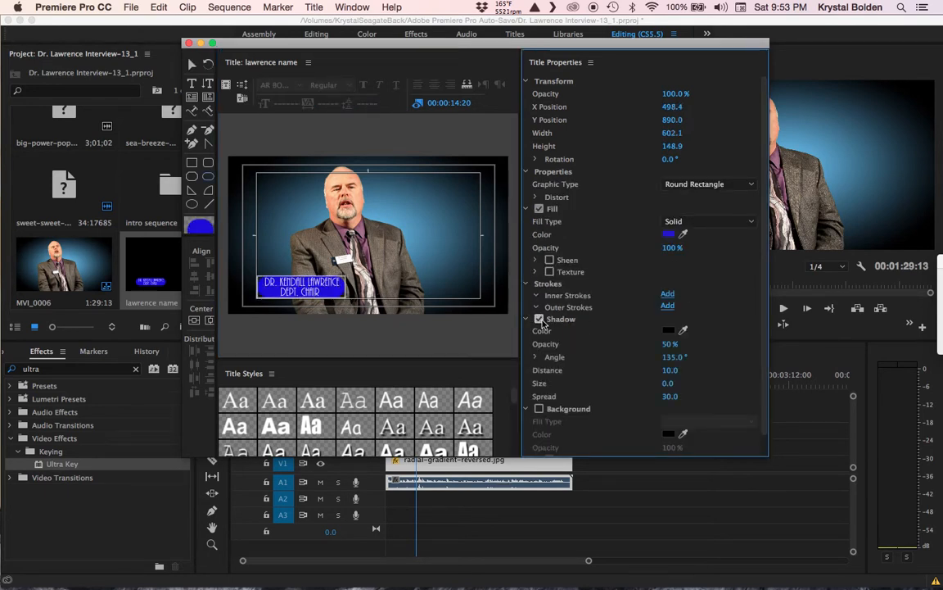
pyautogui.click(671, 343)
pyautogui.write('100')
pyautogui.press('Return')
pyautogui.moveTo(670, 370); pyautogui.dragTo(672, 370)
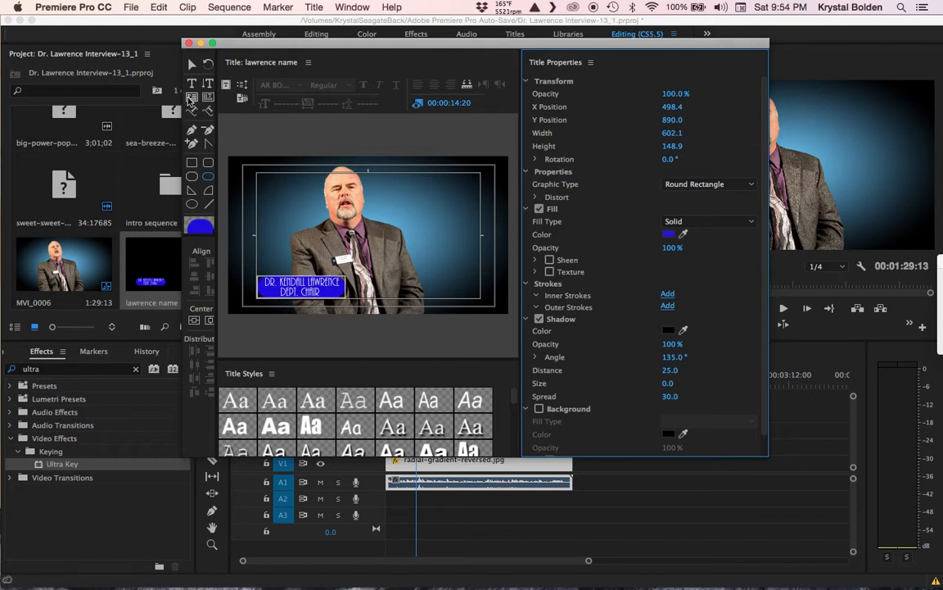
pyautogui.click(192, 64)
pyautogui.click(303, 286)
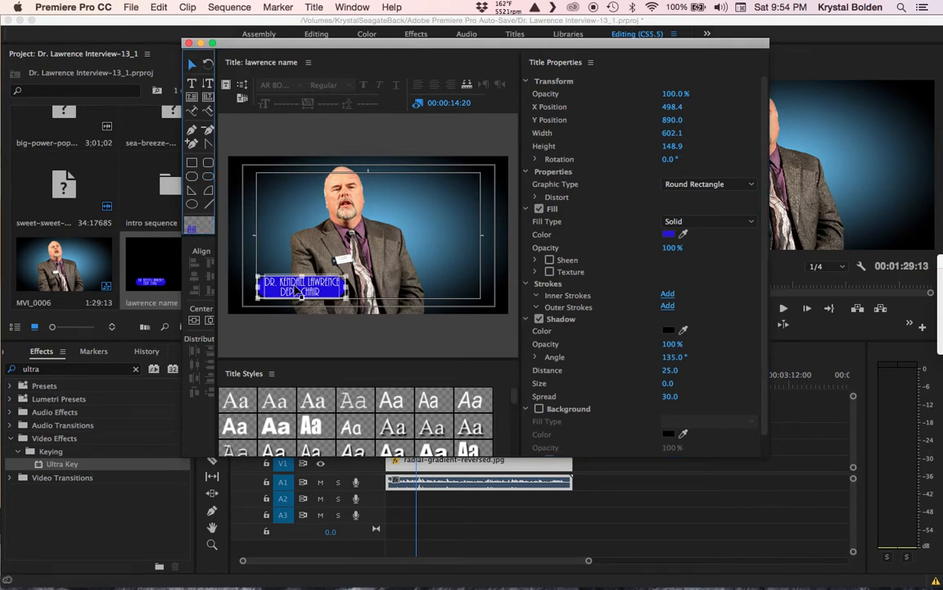
# Step: Add a drop shadow at 100% opacity to the name text
pyautogui.click(296, 289)
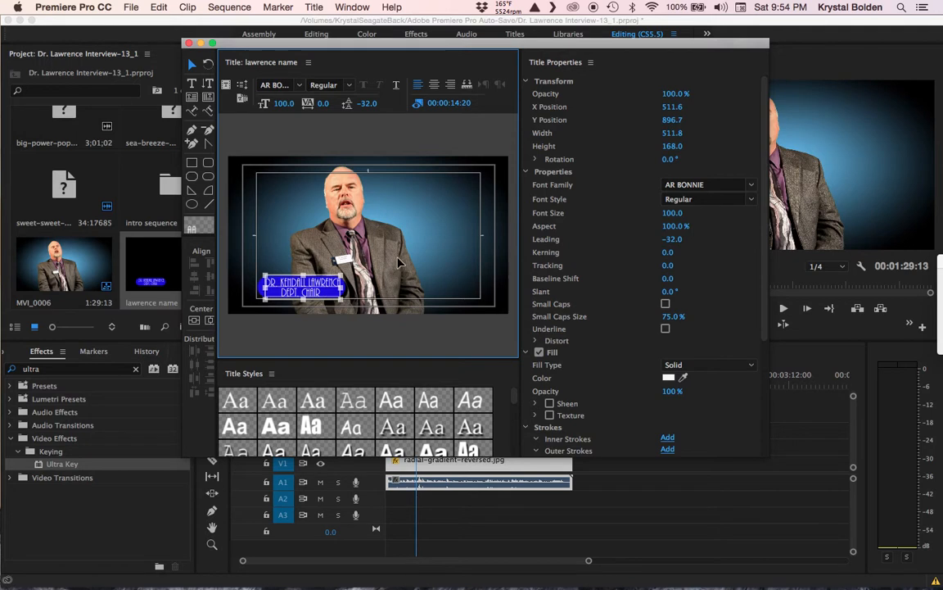
pyautogui.click(358, 234)
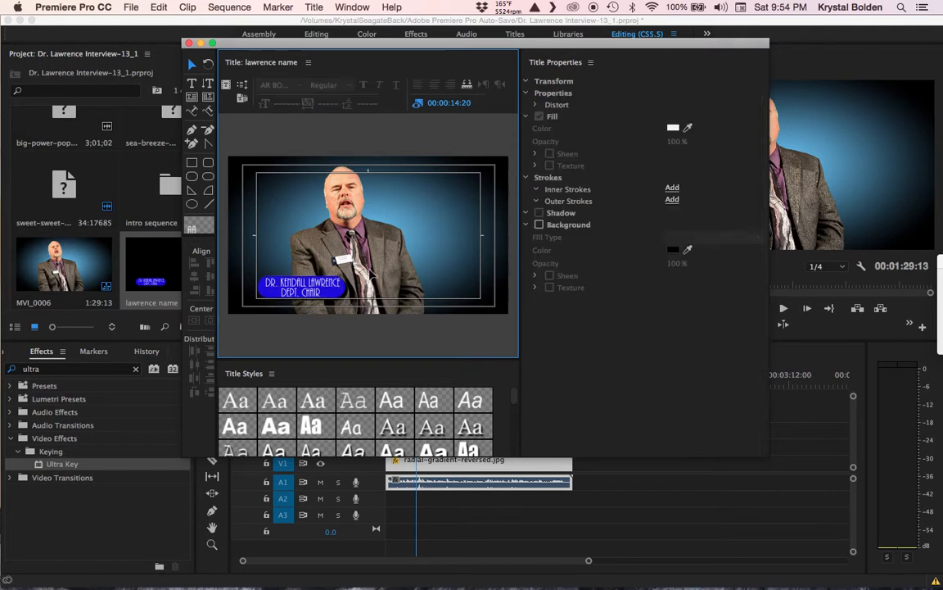
pyautogui.click(314, 283)
pyautogui.scroll(-2, 612, 319)
pyautogui.scroll(-6, 611, 318)
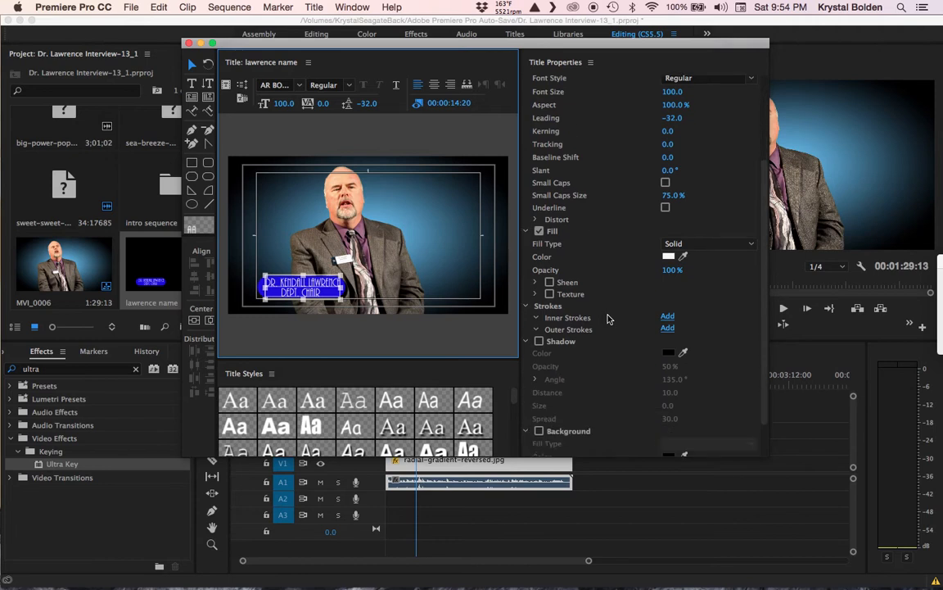
pyautogui.click(539, 298)
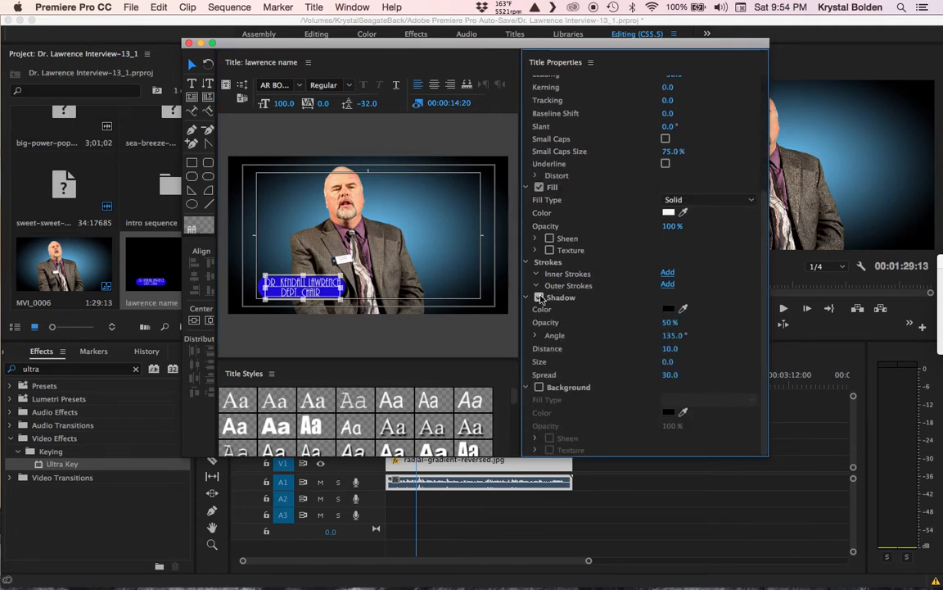
pyautogui.click(670, 322)
pyautogui.write('100')
pyautogui.press('Return')
# Step: Nudge the name title slightly left and review its placement
pyautogui.click(376, 220)
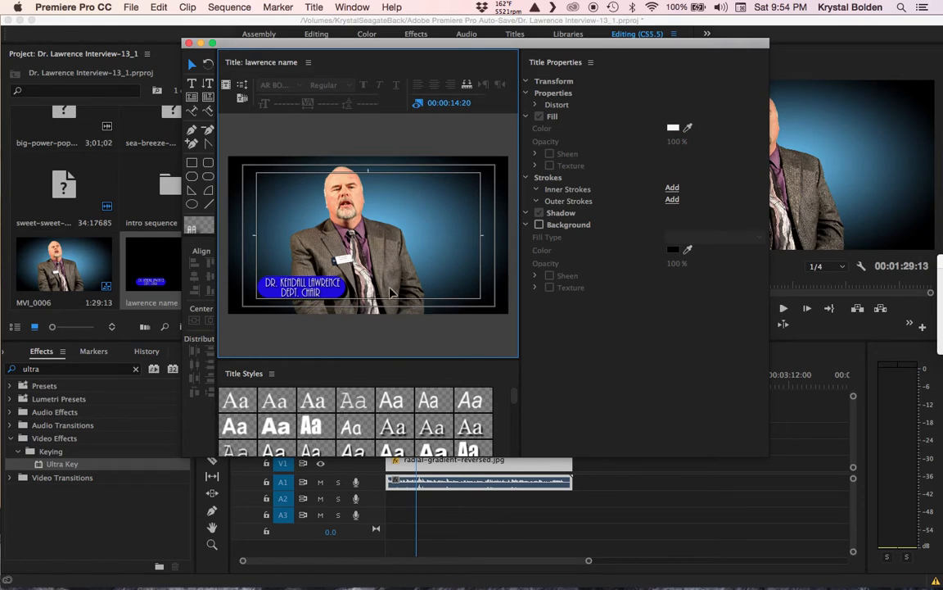
pyautogui.click(322, 294)
pyautogui.moveTo(321, 294); pyautogui.dragTo(326, 297)
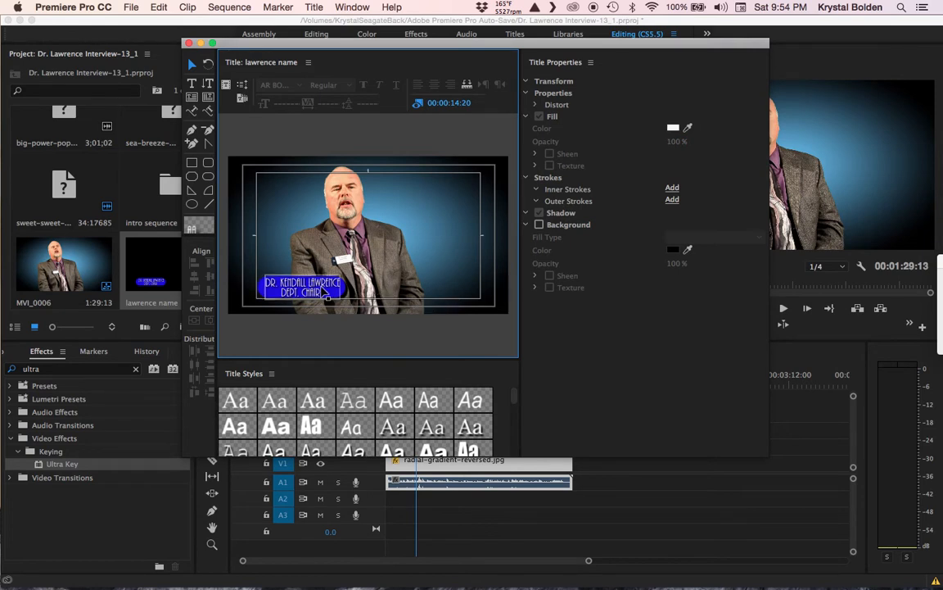
pyautogui.click(417, 327)
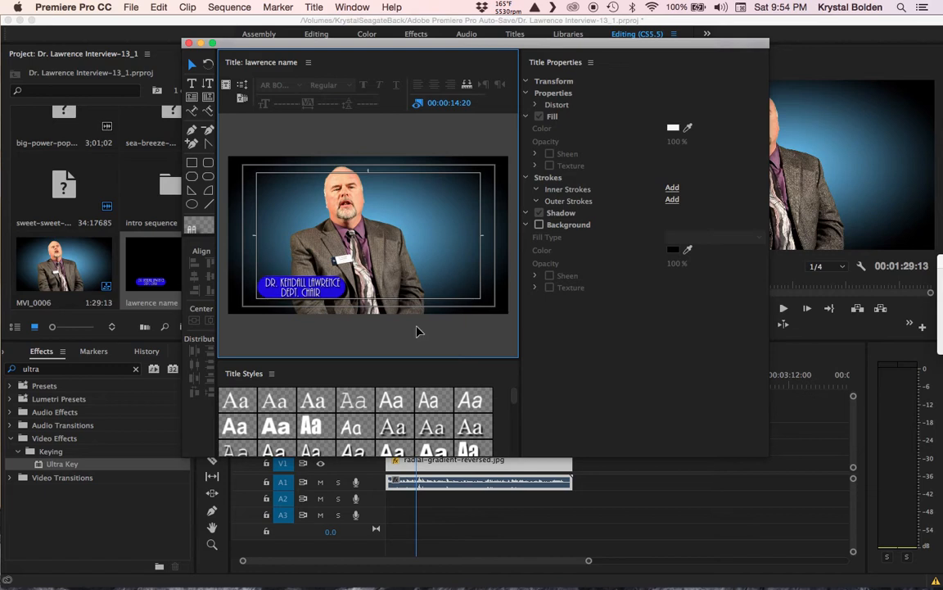
# Step: Close the title editor and place the name title on track V3 at the sequence start
pyautogui.click(189, 43)
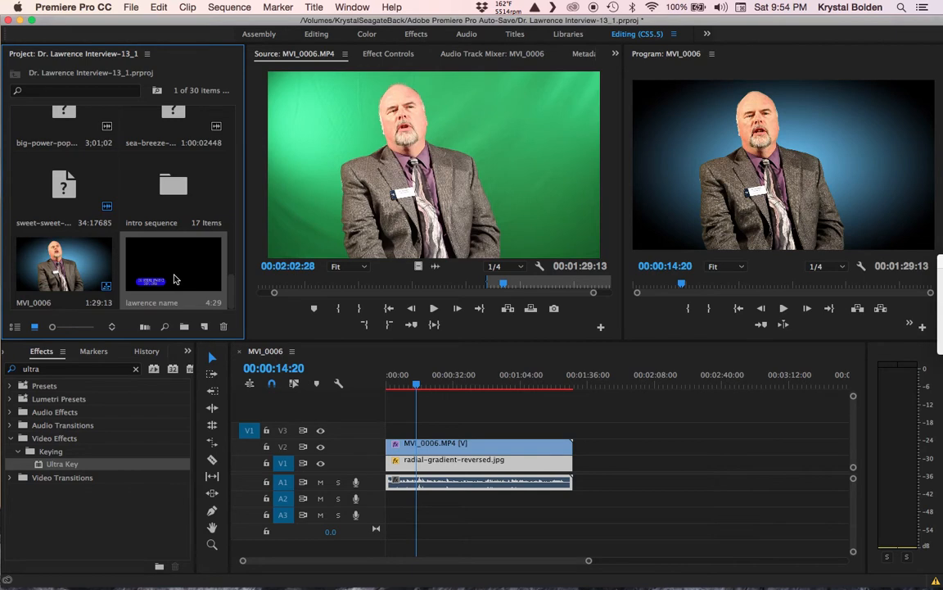
pyautogui.moveTo(167, 279); pyautogui.dragTo(429, 428)
pyautogui.click(407, 386)
pyautogui.moveTo(409, 385); pyautogui.dragTo(396, 389)
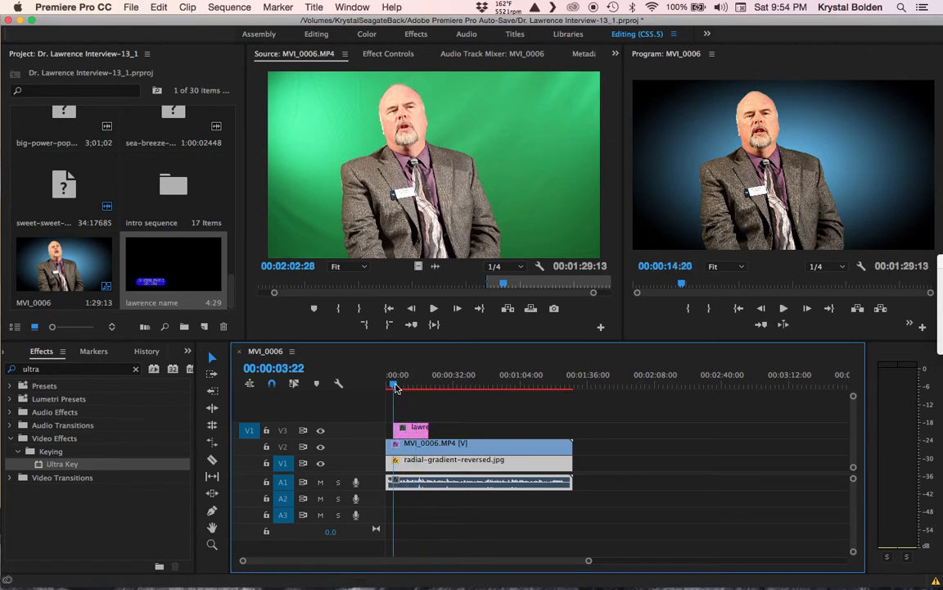
# Step: Search Effects for 'dissolve' and apply Cross Dissolve to the title clip's start
pyautogui.click(95, 369)
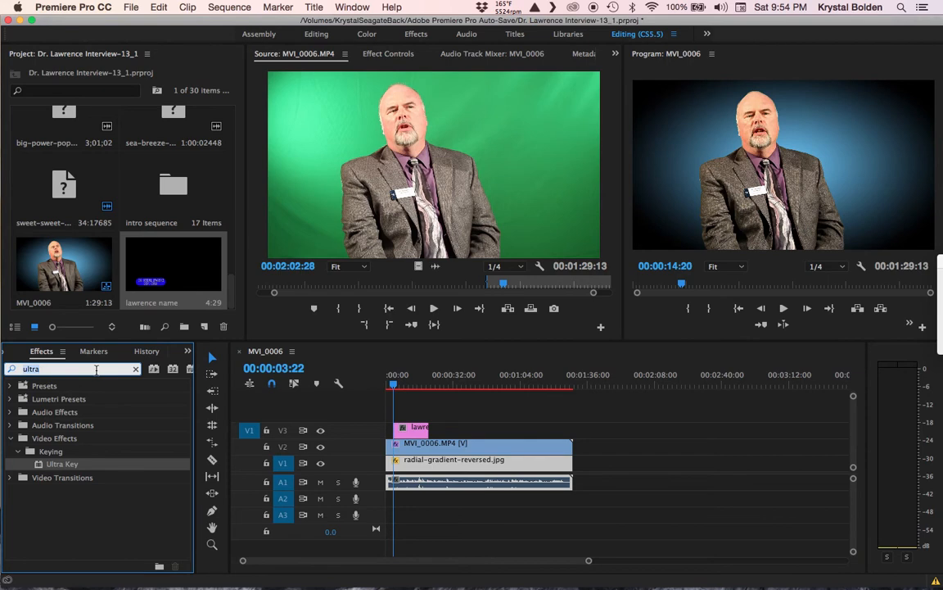
pyautogui.write('dissolve')
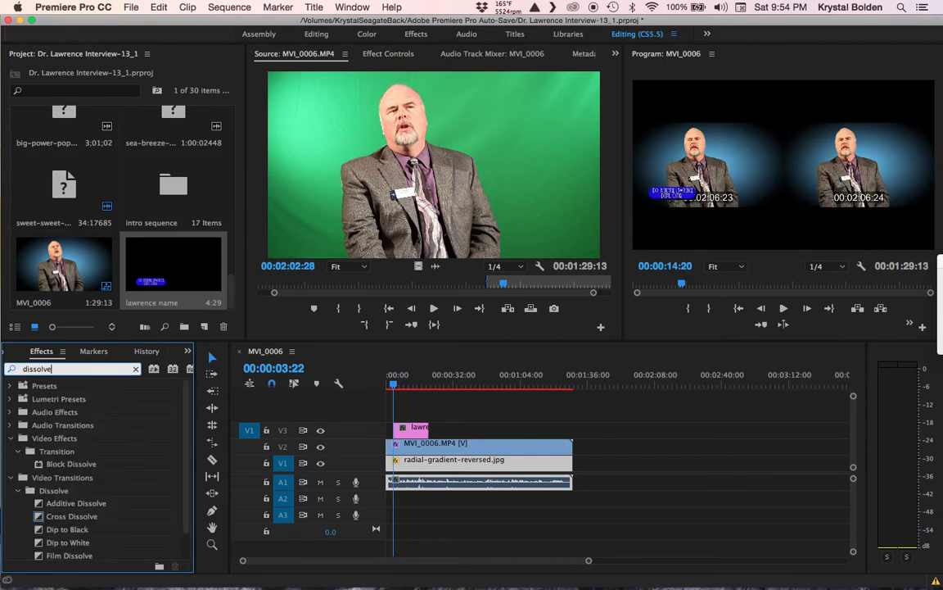
pyautogui.moveTo(71, 515); pyautogui.dragTo(396, 431)
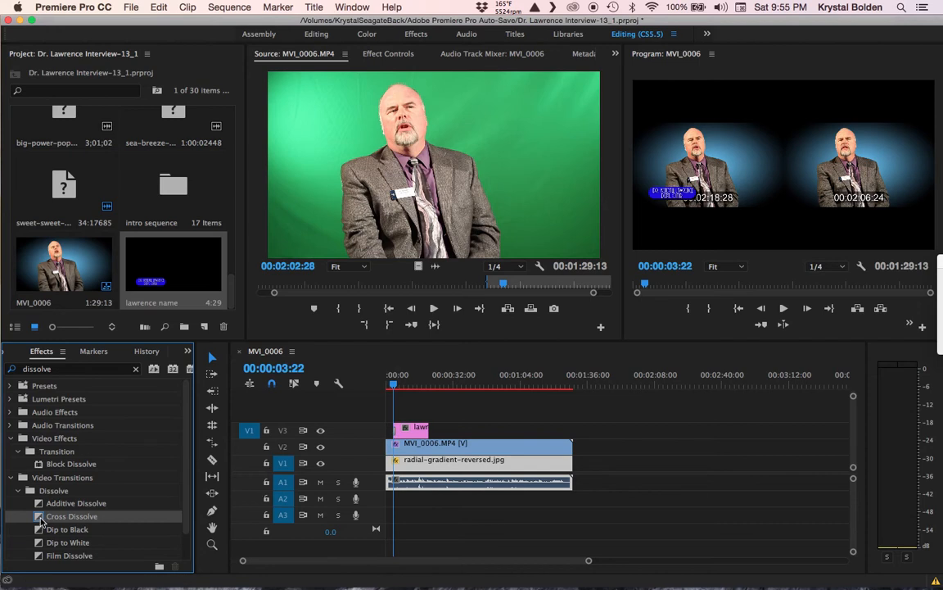
pyautogui.click(435, 425)
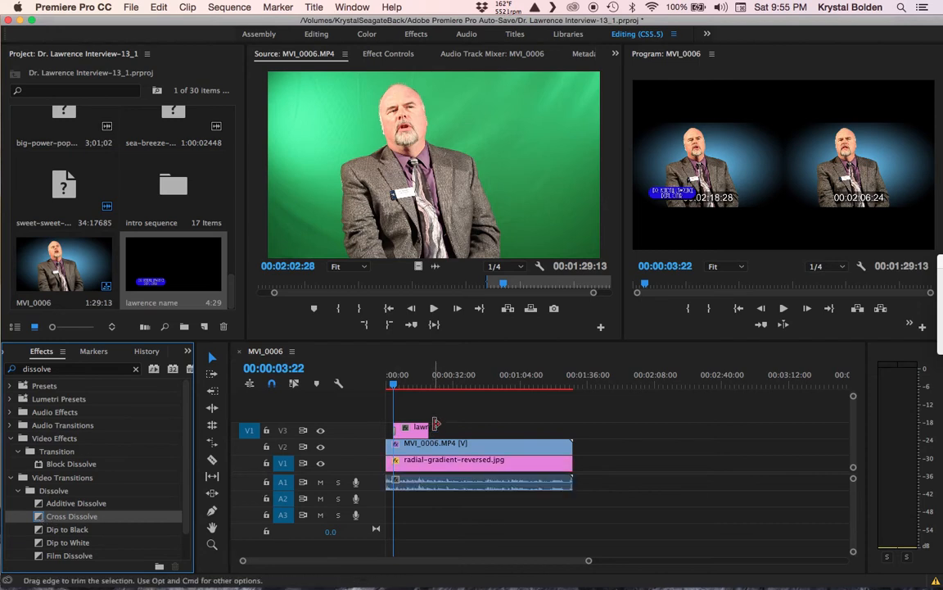
# Step: Play back the sequence from just before the title to review its fade-in
pyautogui.click(401, 391)
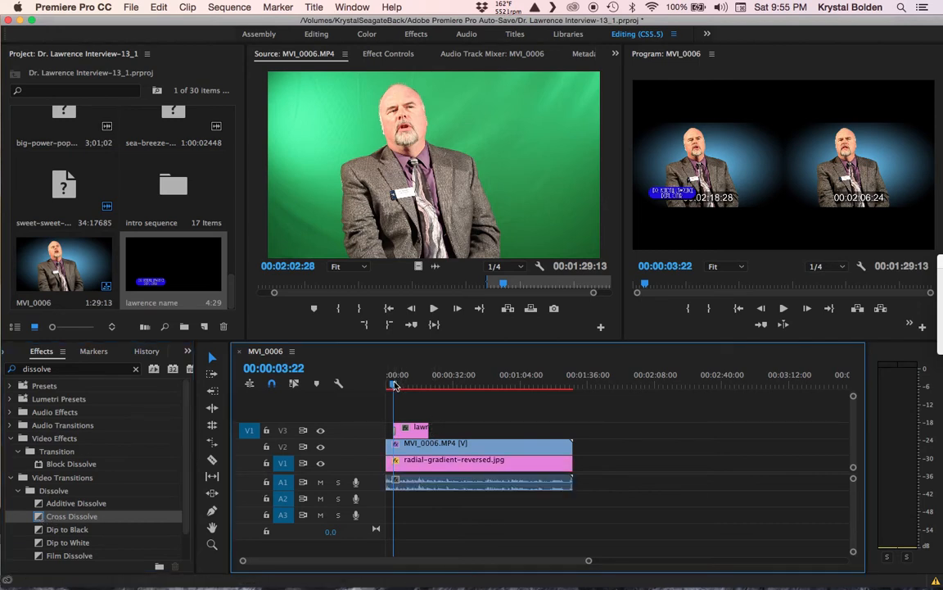
pyautogui.press('space')
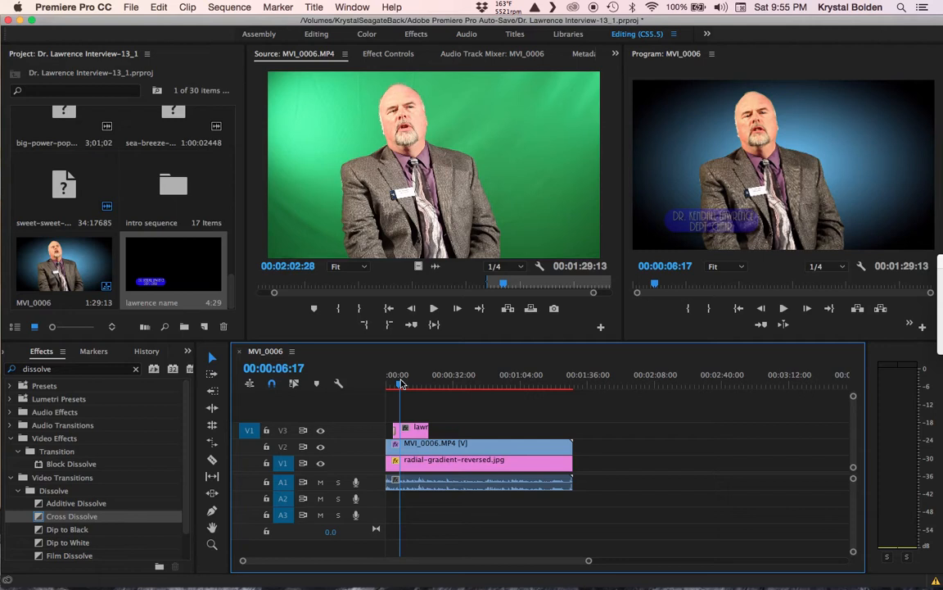
pyautogui.moveTo(401, 385); pyautogui.dragTo(393, 383)
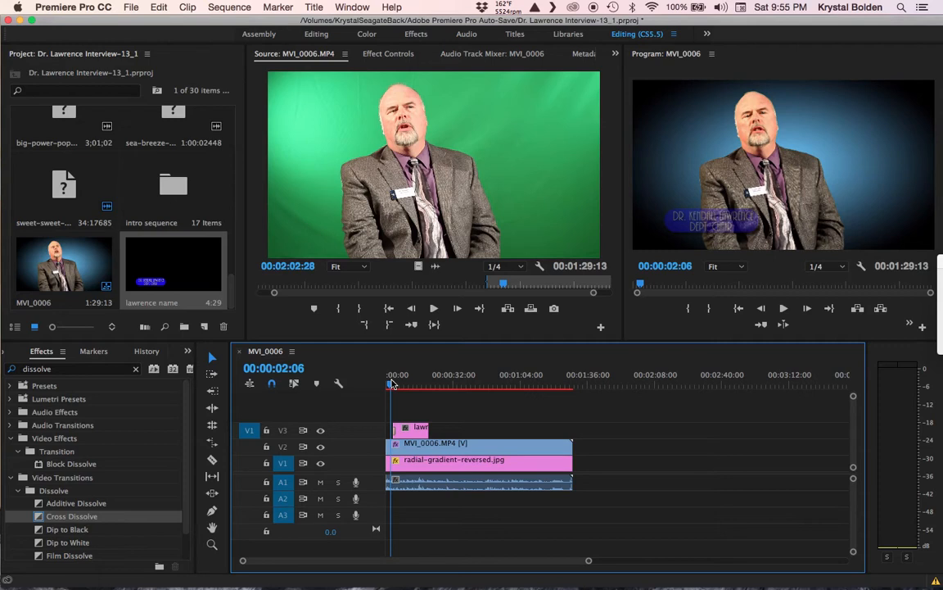
pyautogui.press('space')
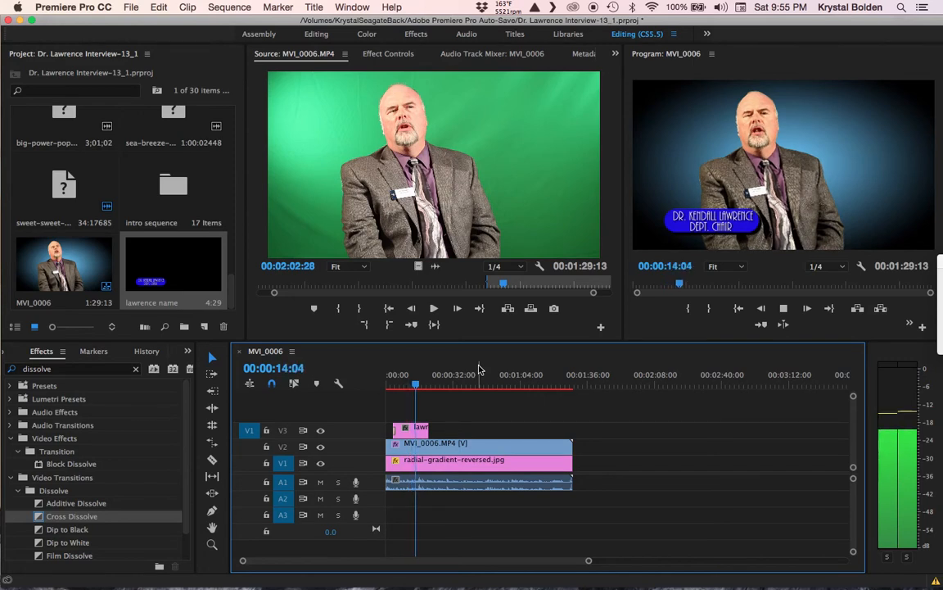
pyautogui.press('space')
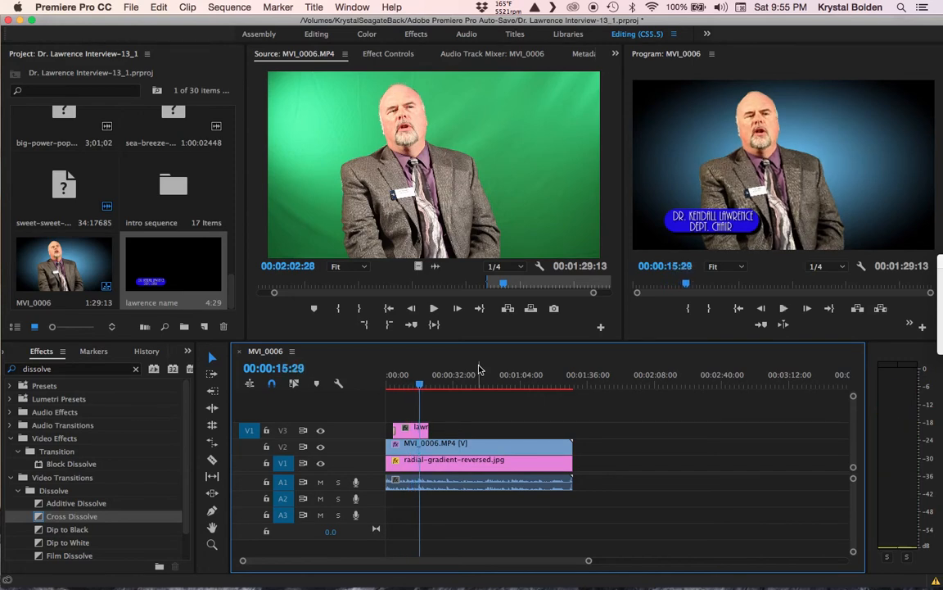
# Step: Trim the V3 title clip shorter and add a Cross Dissolve to its end
pyautogui.moveTo(425, 428); pyautogui.dragTo(419, 428)
pyautogui.moveTo(71, 516); pyautogui.dragTo(418, 432)
pyautogui.moveTo(419, 385); pyautogui.dragTo(413, 391)
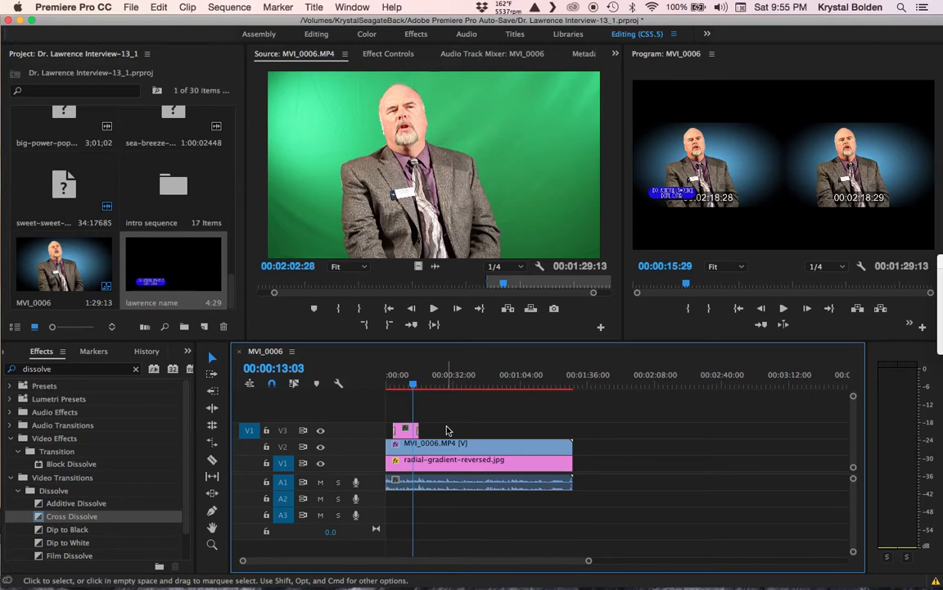
pyautogui.moveTo(397, 377); pyautogui.dragTo(404, 384)
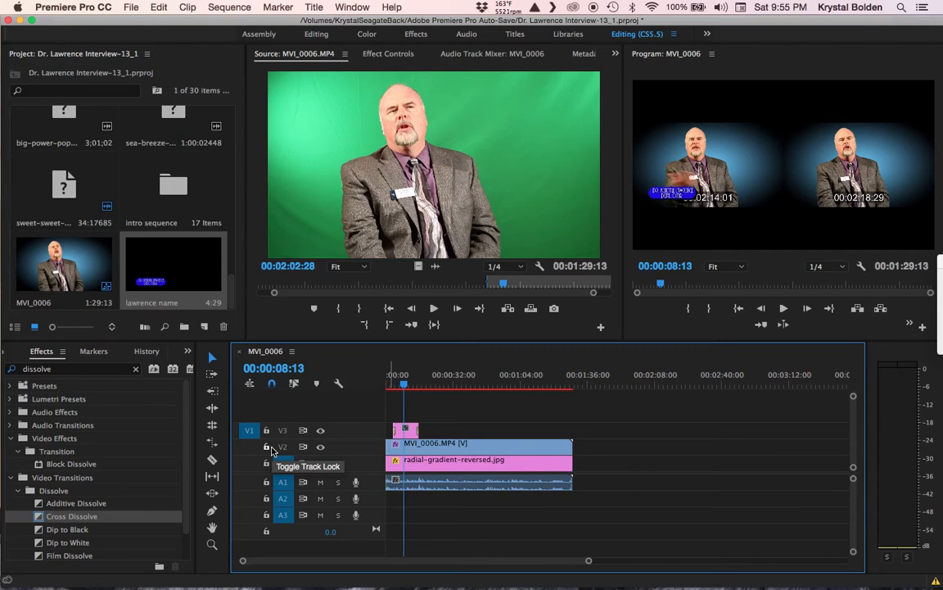
pyautogui.click(443, 377)
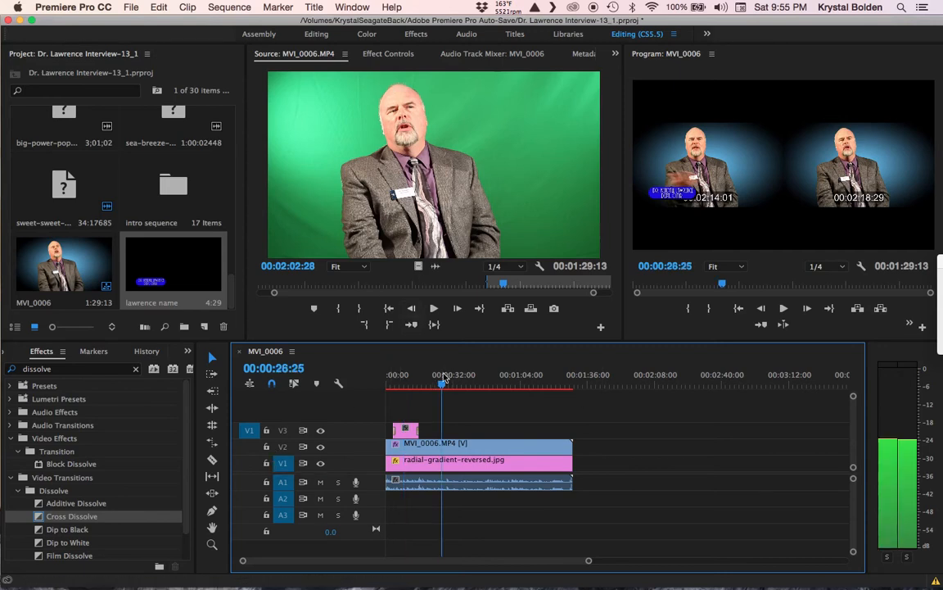
pyautogui.click(401, 378)
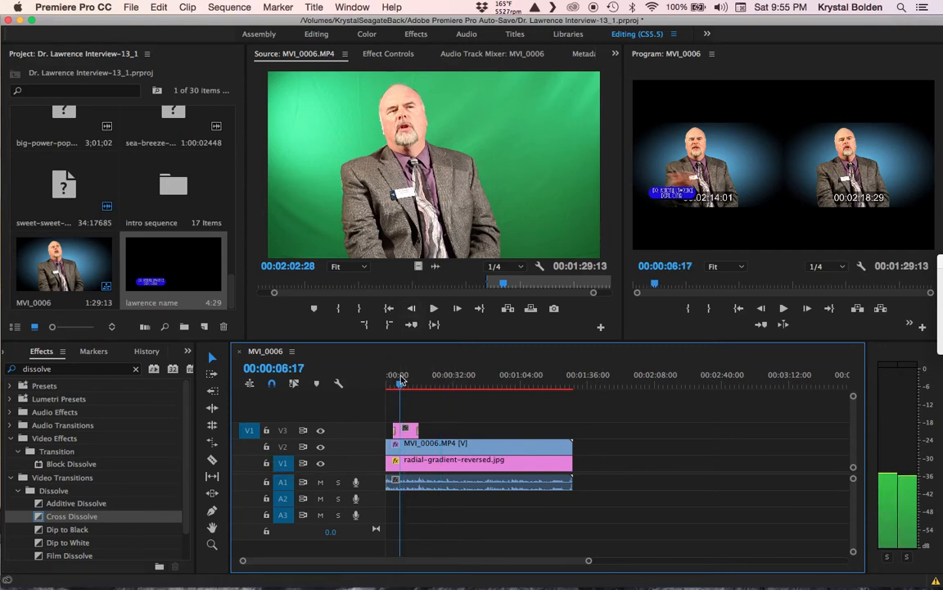
pyautogui.moveTo(401, 379); pyautogui.dragTo(395, 383)
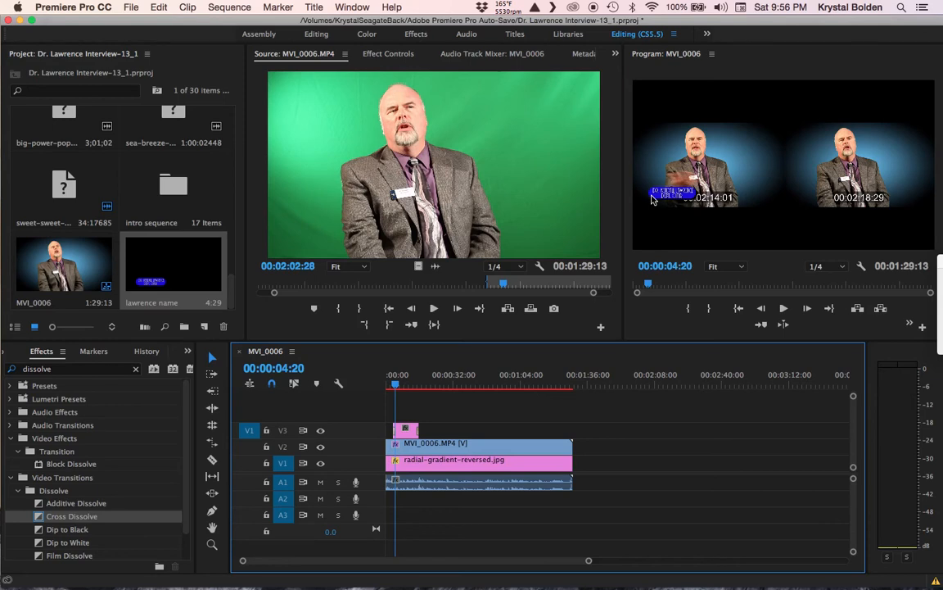
pyautogui.press('space')
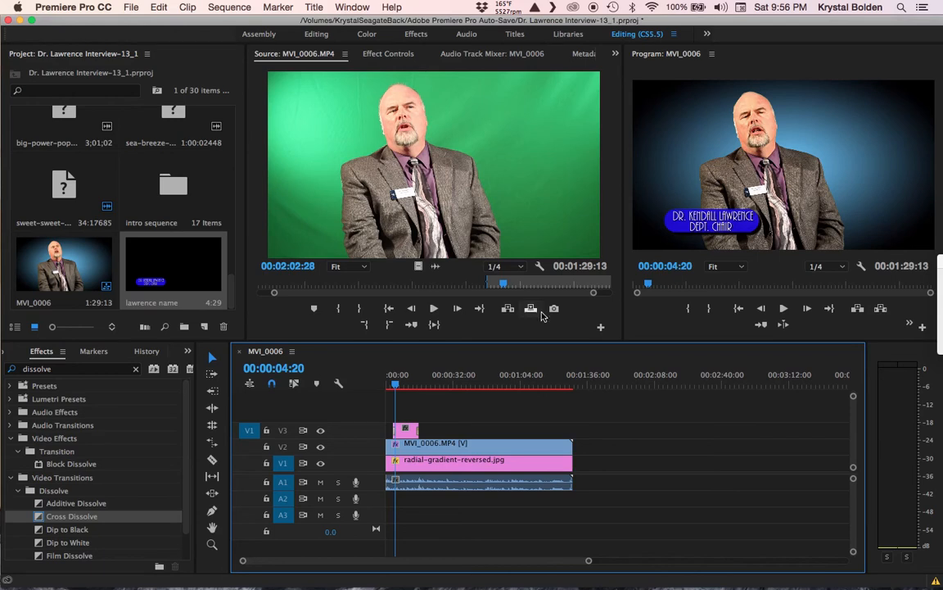
pyautogui.click(403, 384)
pyautogui.moveTo(405, 385); pyautogui.dragTo(424, 386)
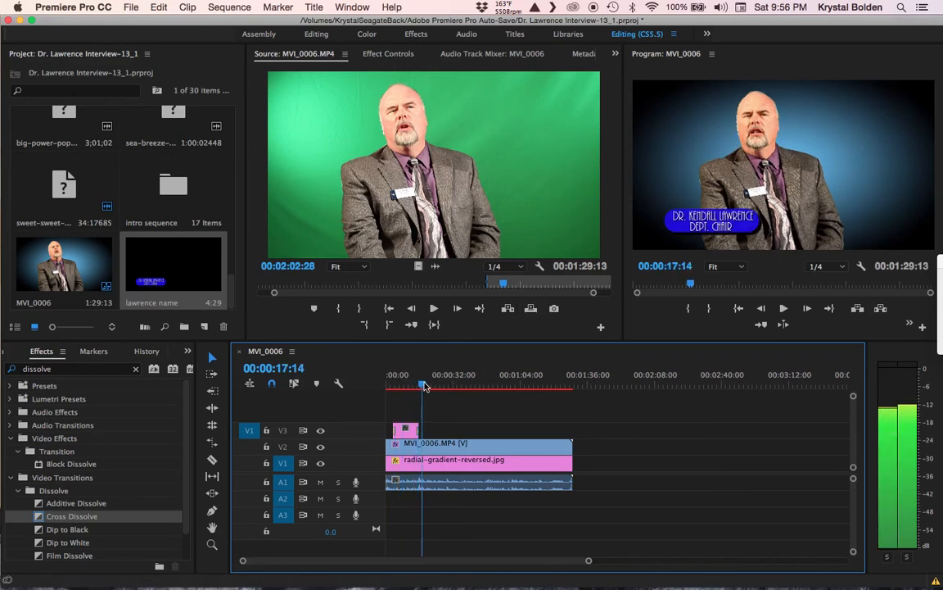